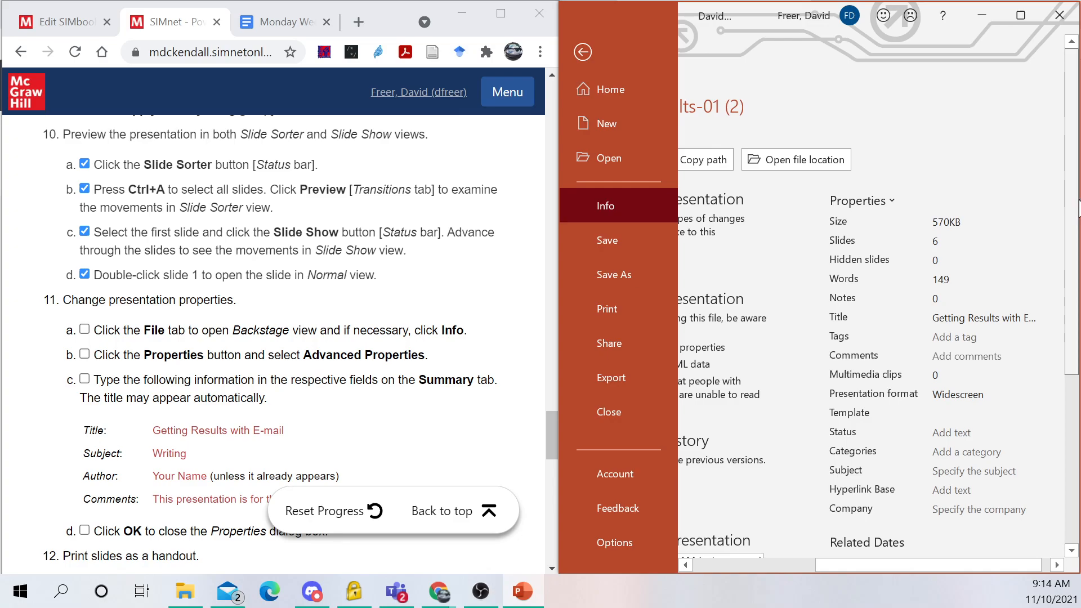
- Mark steps 11a and 11b of the assignment instructions as completed
scroll(1076, 219, "down", 2)
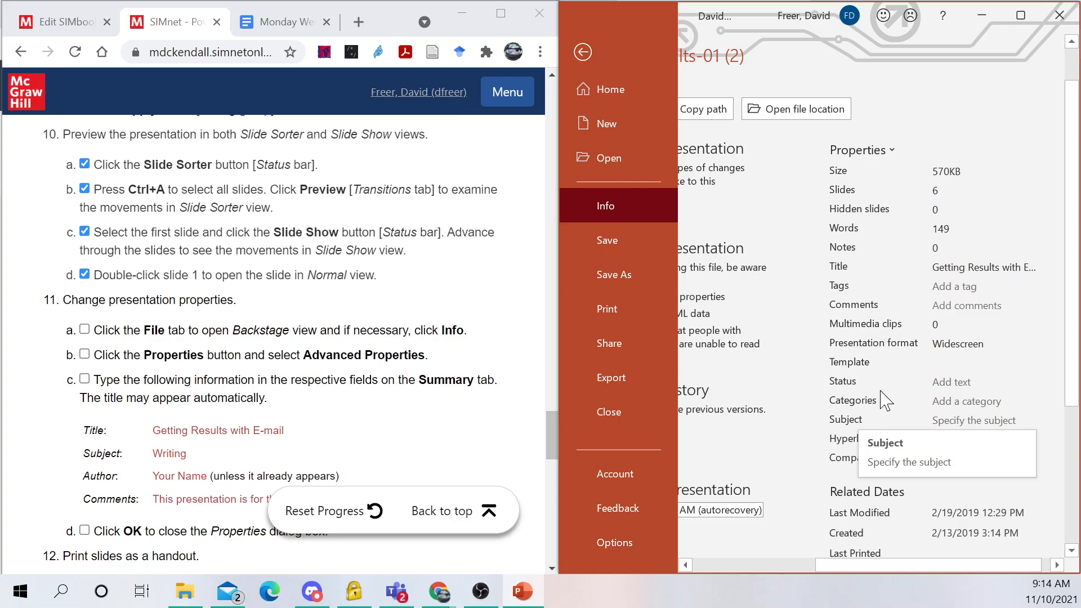
left_click_drag(1071, 317, 1049, 474)
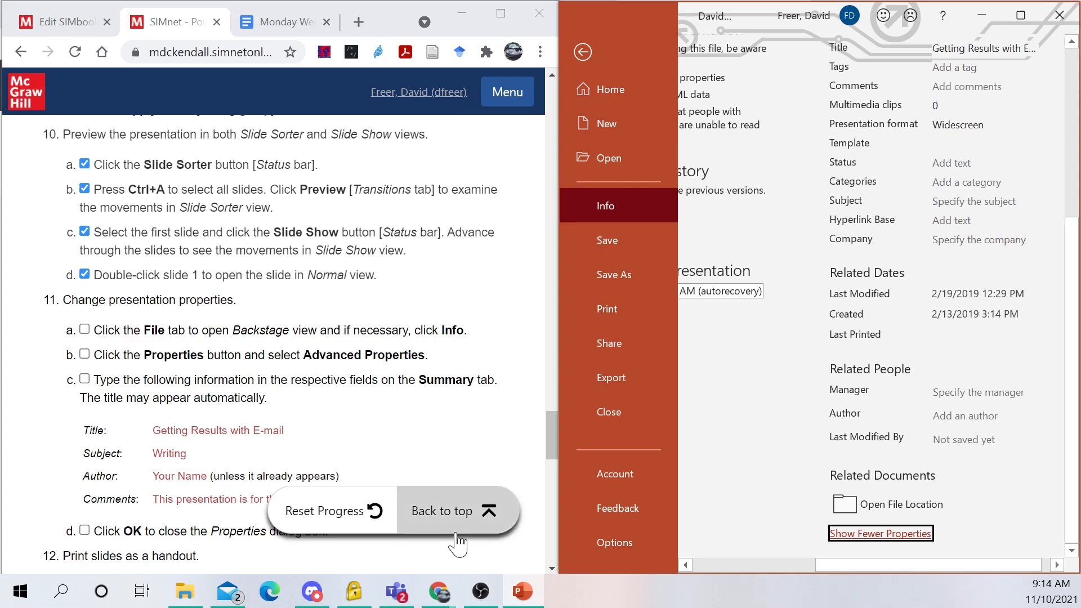
left_click_drag(553, 447, 552, 454)
scroll(552, 453, "down", 3)
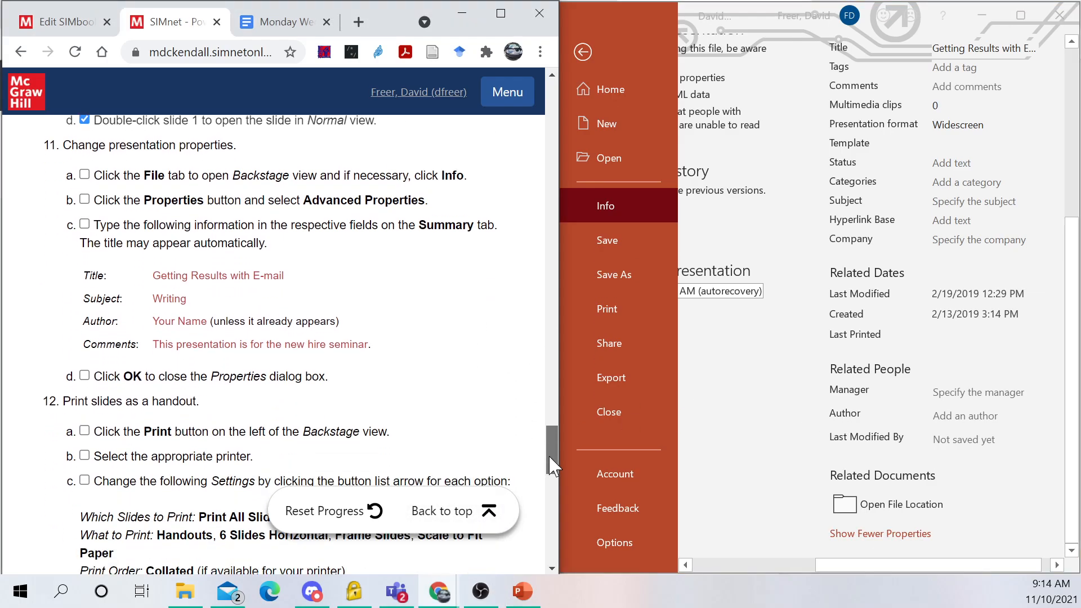
left_click(85, 176)
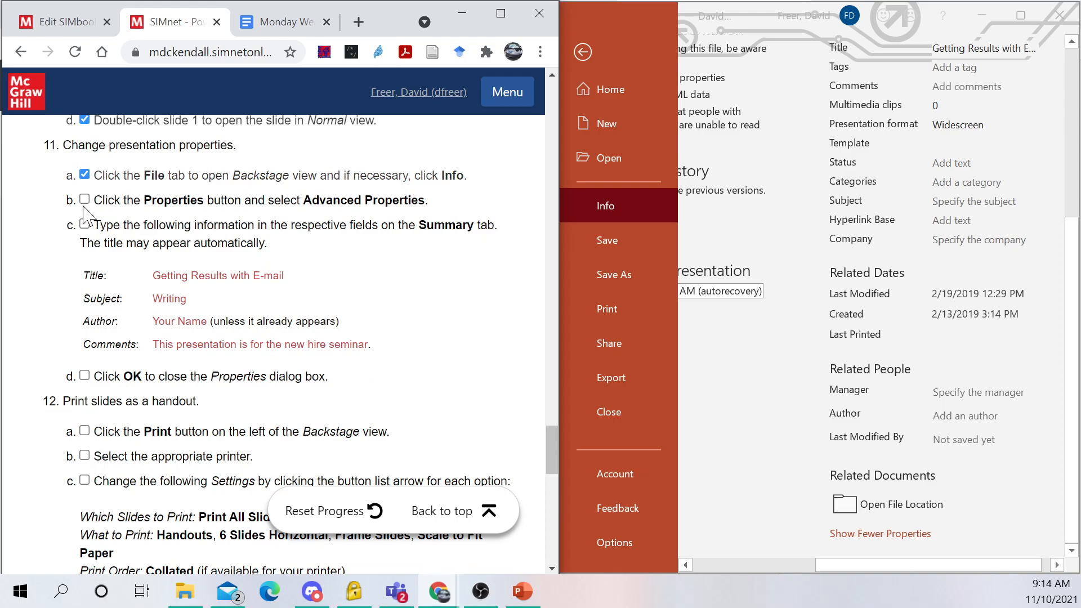
left_click(84, 199)
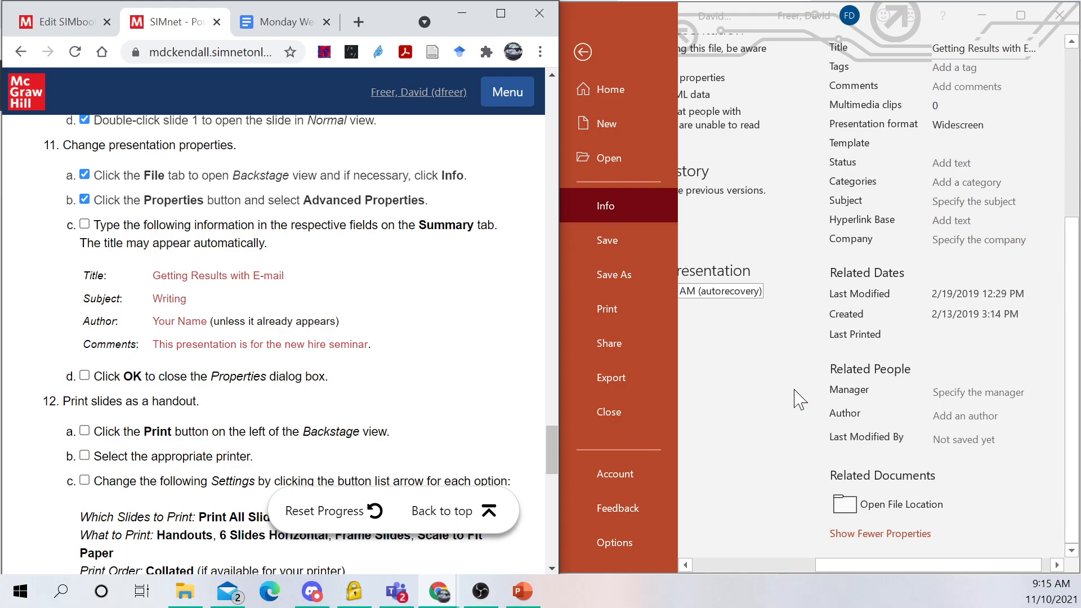
- Keep the existing title in the presentation properties and set the Subject to Writing
left_click(1075, 327)
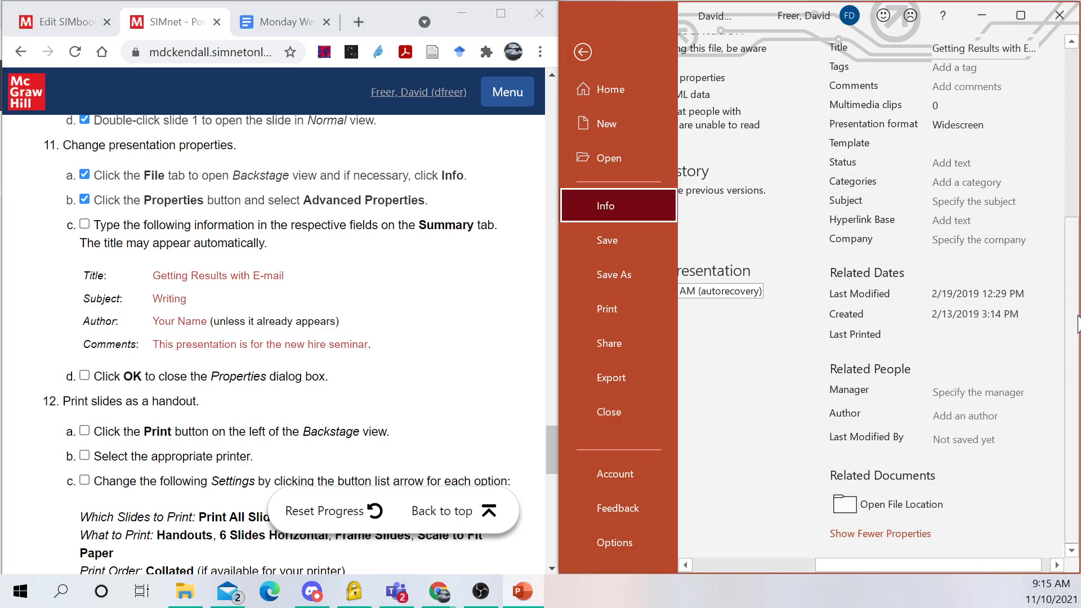
left_click_drag(1079, 315, 1072, 260)
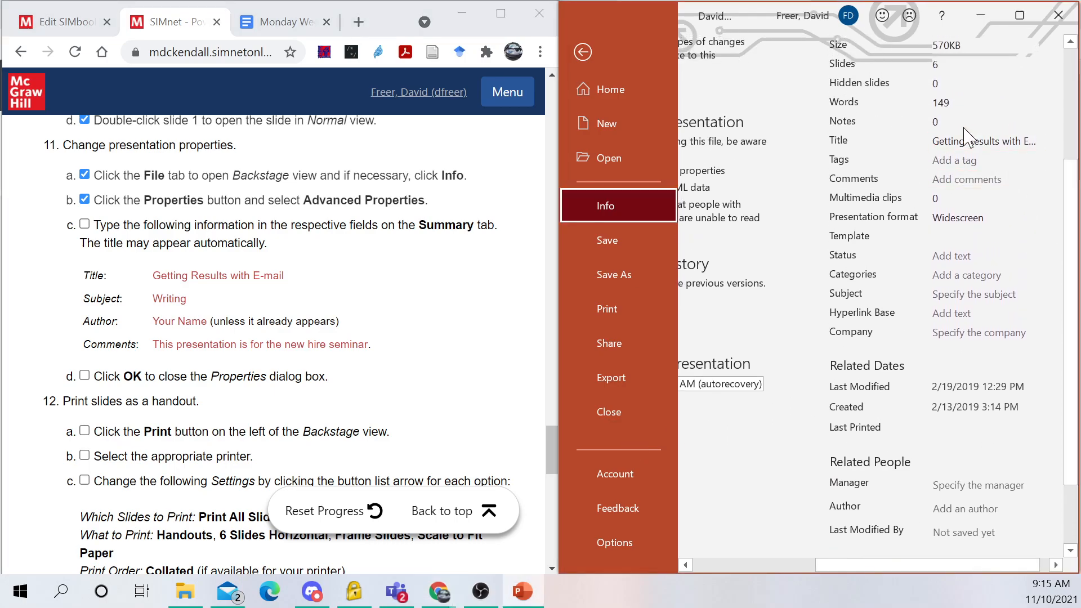
left_click(964, 139)
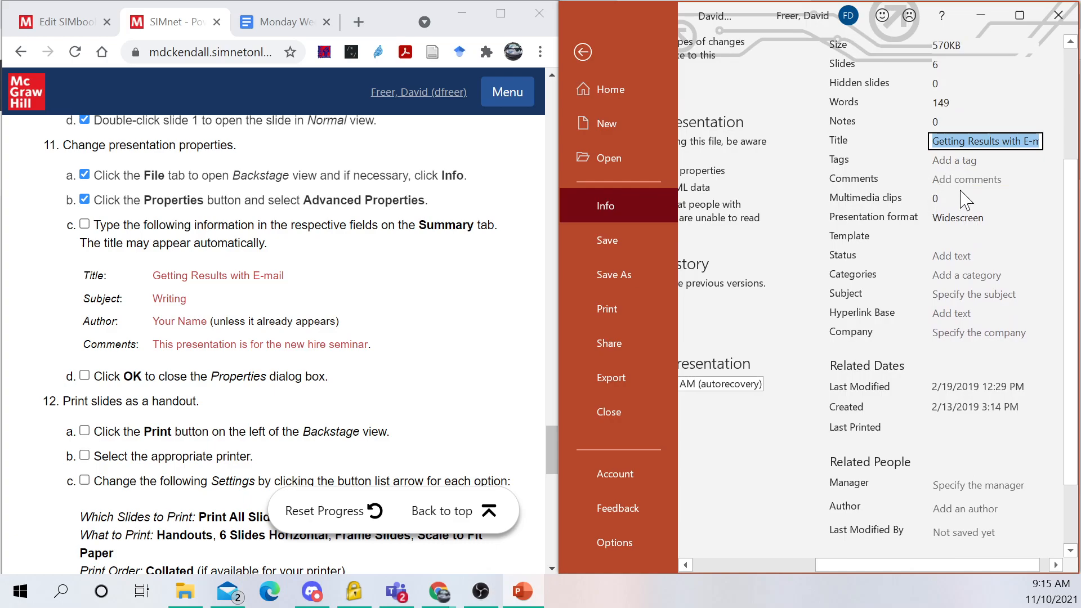
key("End")
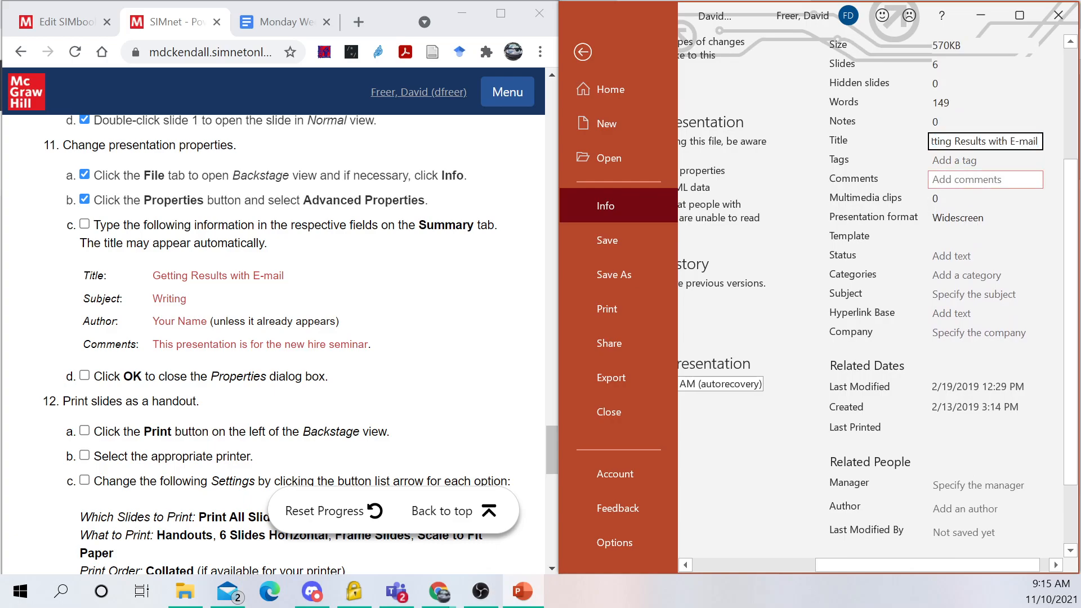
left_click(957, 294)
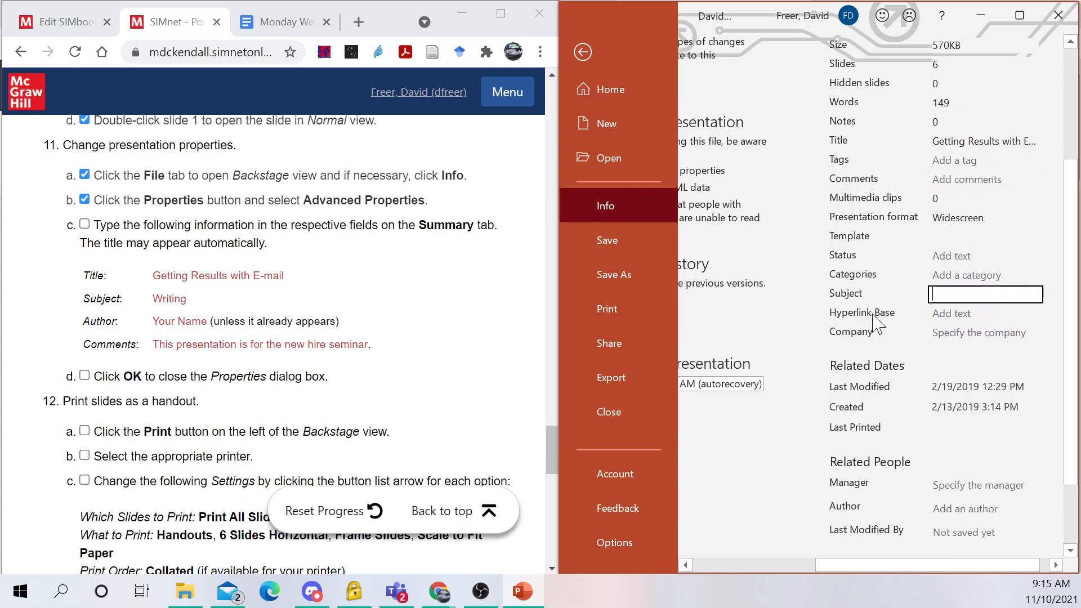
type("Writing")
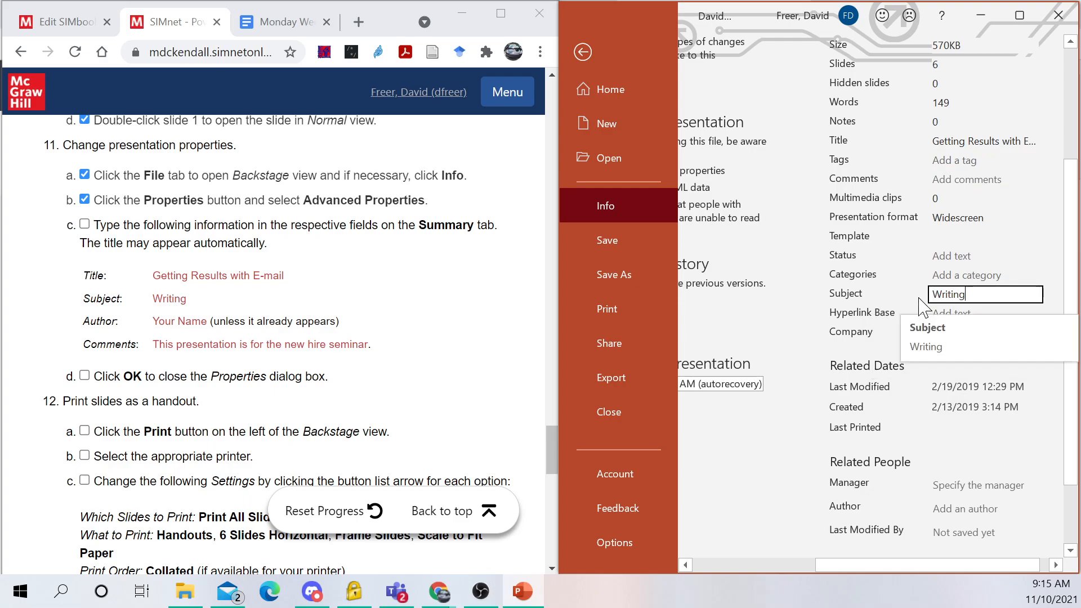
- Add the presenter's own full name as the presentation's author, picking the matching directory entry
left_click(958, 509)
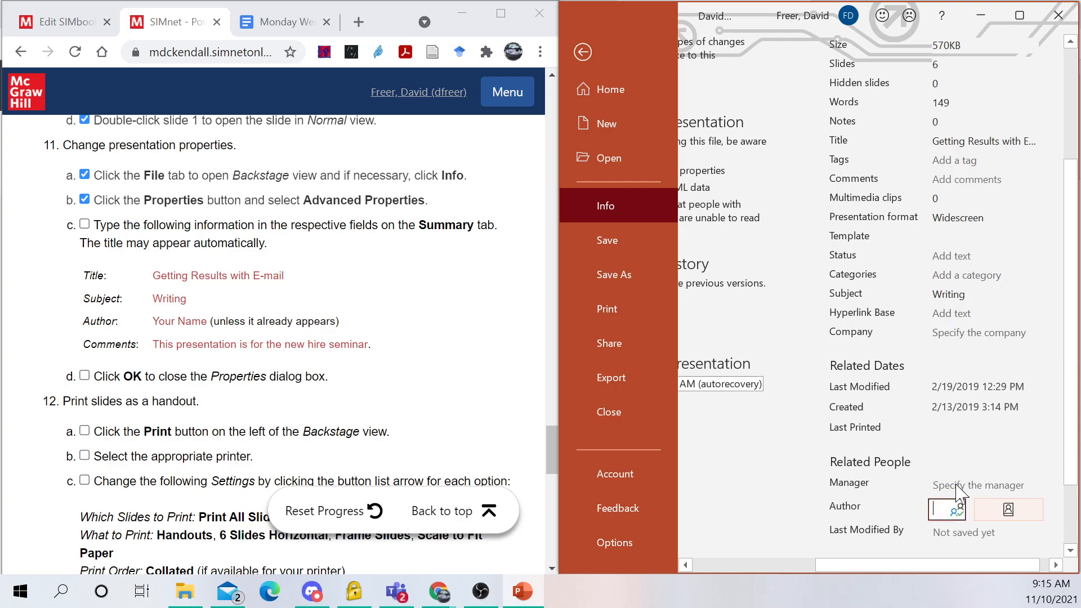
type("David")
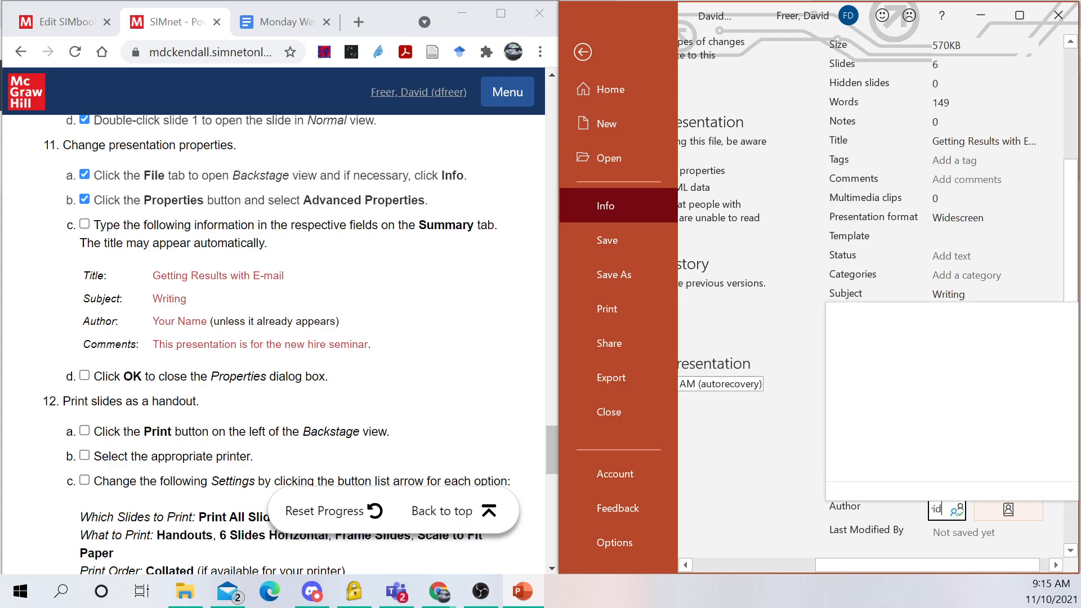
type(" Freer")
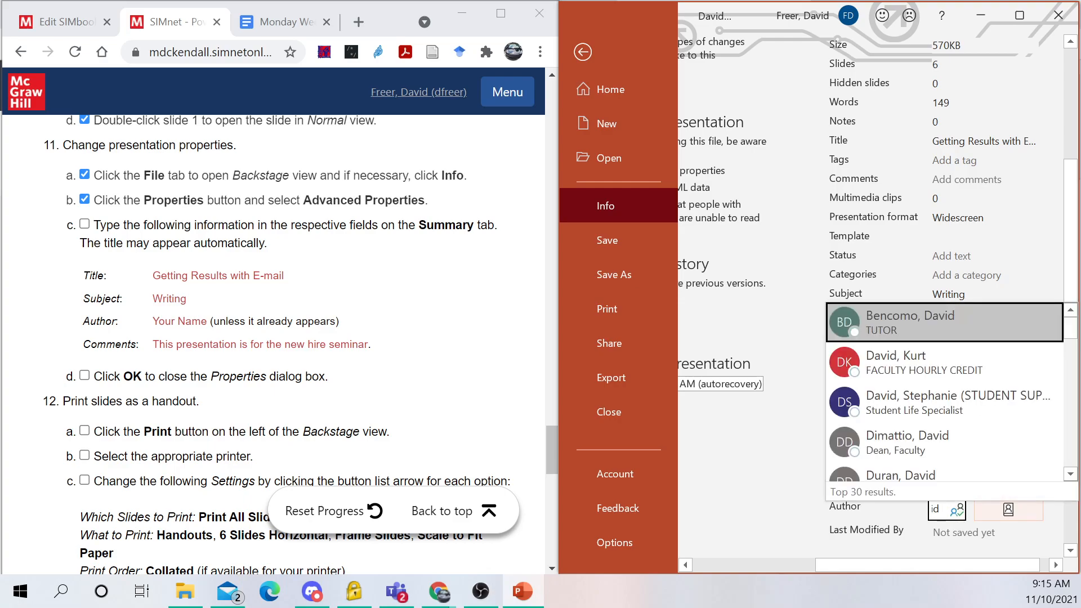
type("er")
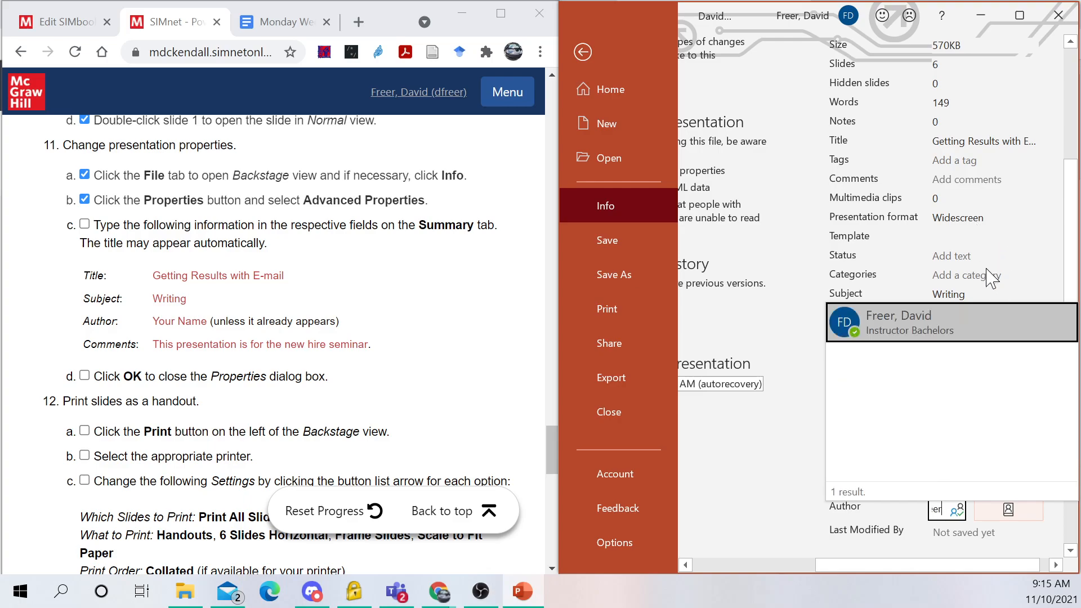
left_click(980, 322)
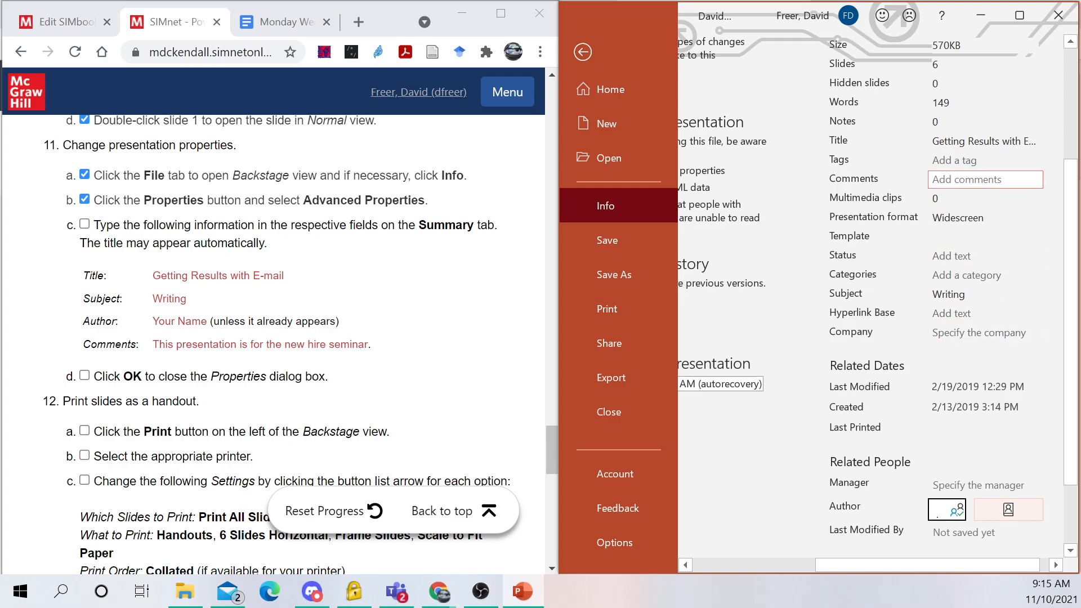
- Set the presentation's Comments property to "This presentation is for the new hire seminar"
left_click(966, 179)
type("This presentation is for the new")
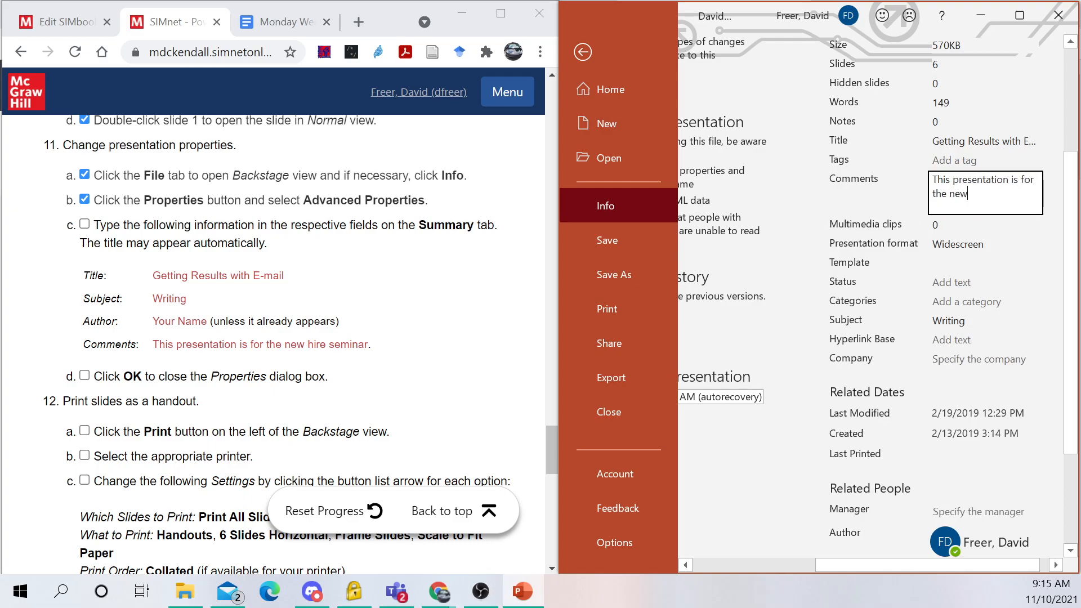
type("re seminar")
left_click(1028, 275)
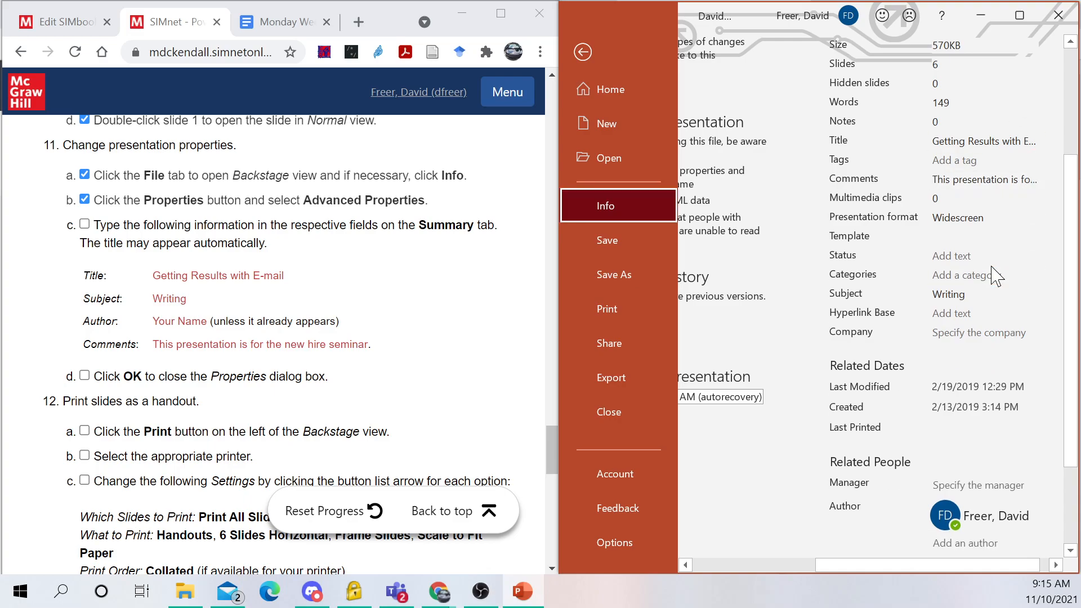
- Mark steps 11c and 11d of the instructions as completed and return from the presentation properties to the slides
left_click(84, 223)
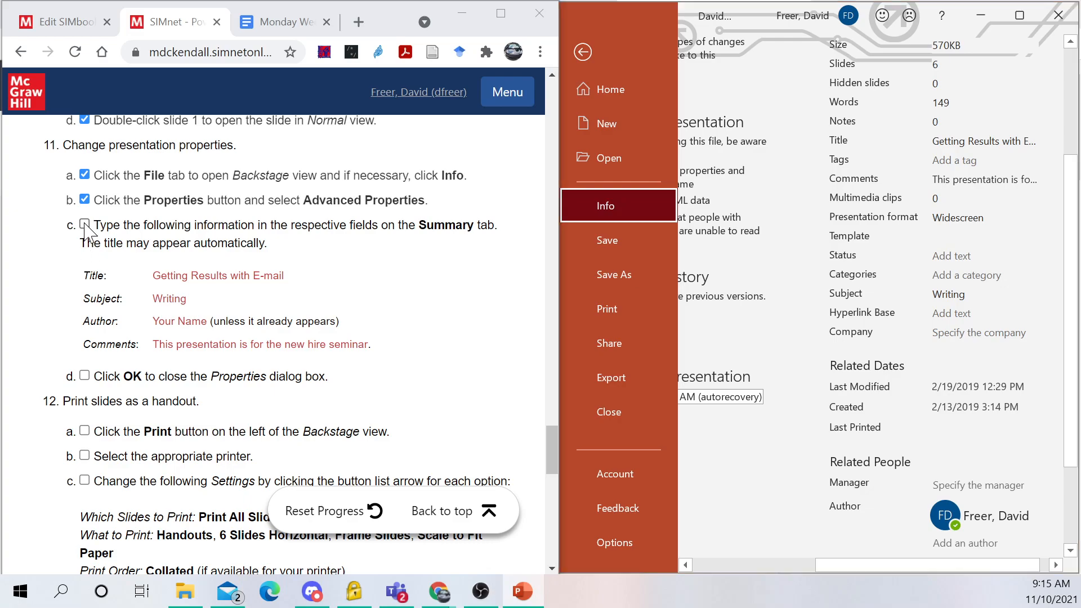
scroll(554, 453, "down", 3)
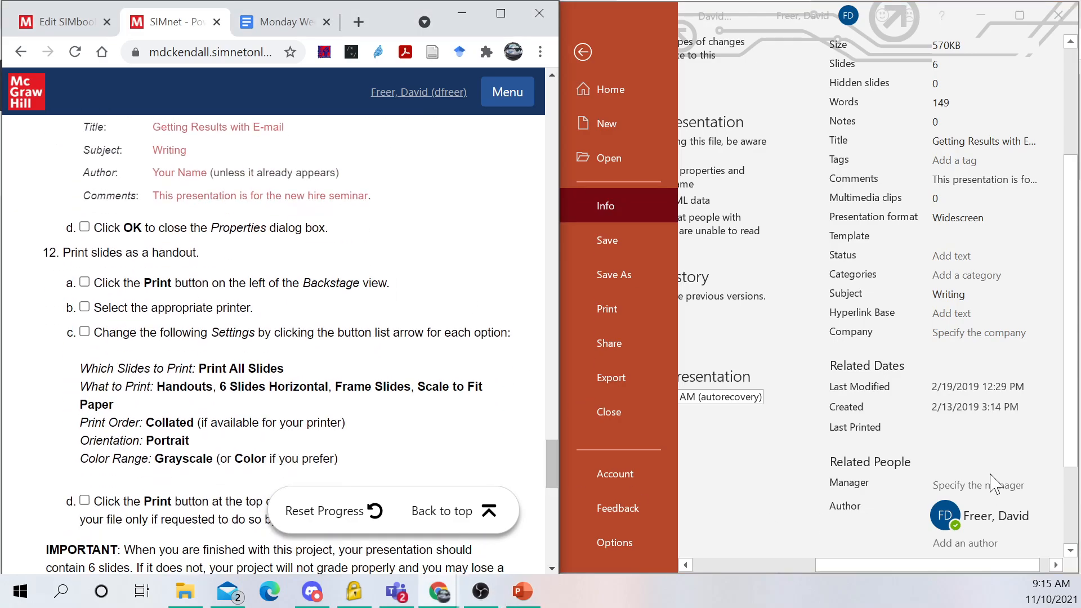
scroll(991, 481, "down", 3)
scroll(972, 448, "up", 5)
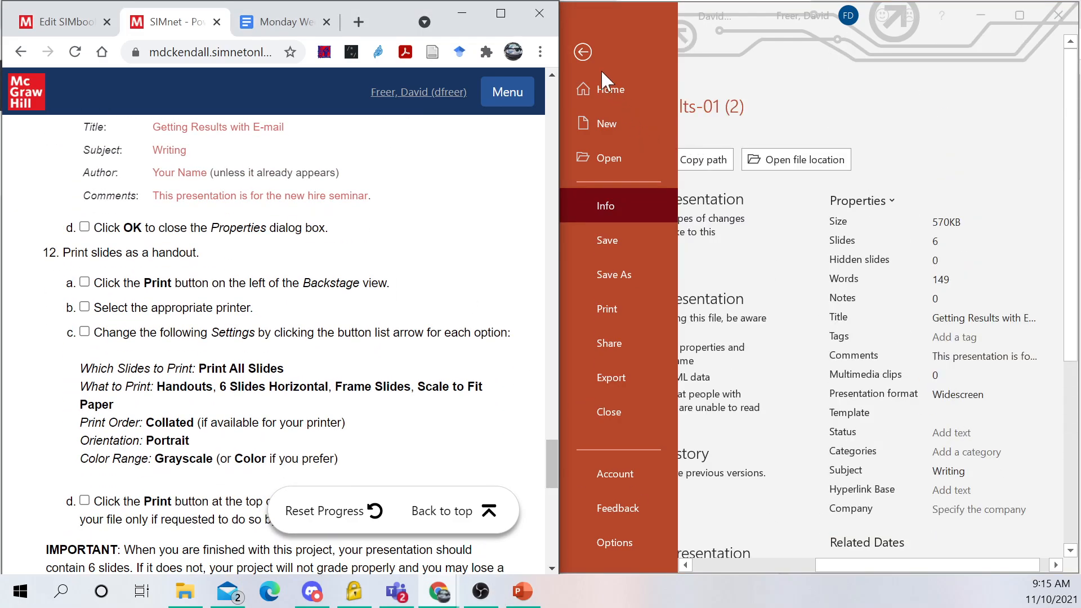
left_click(584, 53)
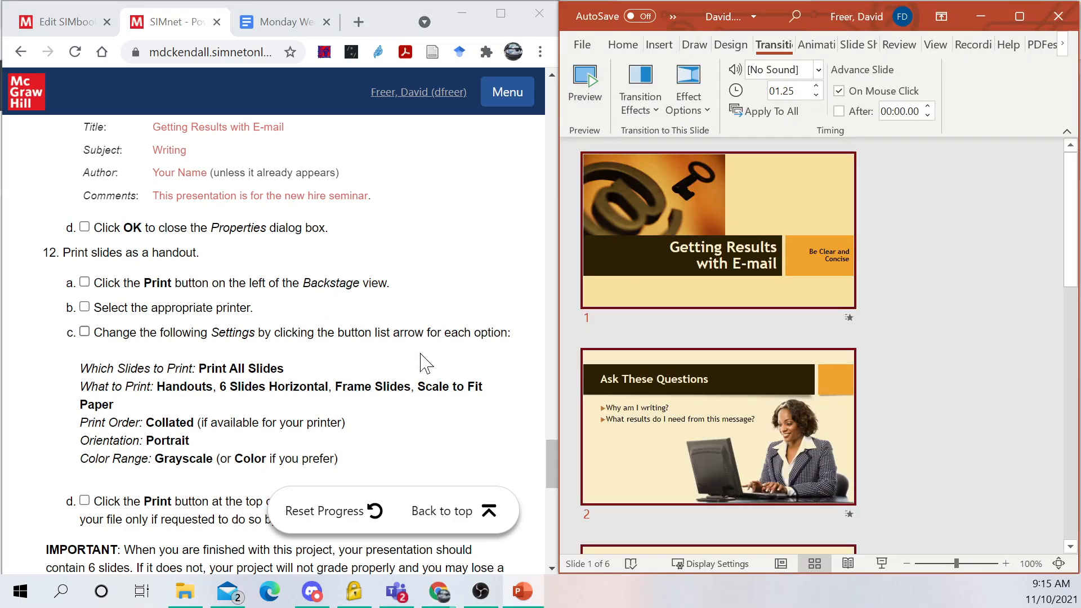
scroll(553, 467, "down", 1)
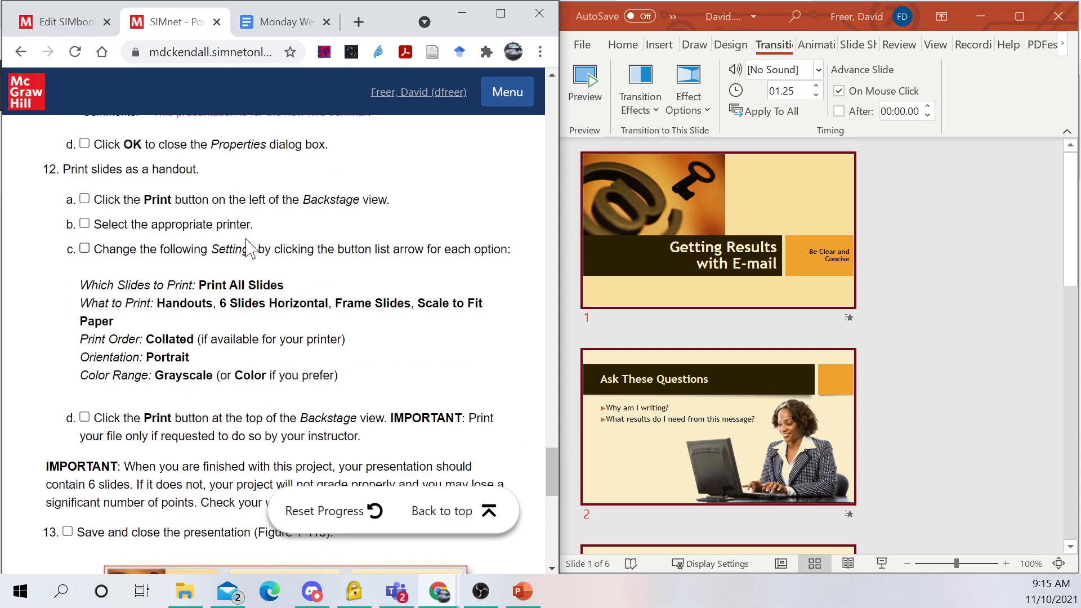
left_click(84, 144)
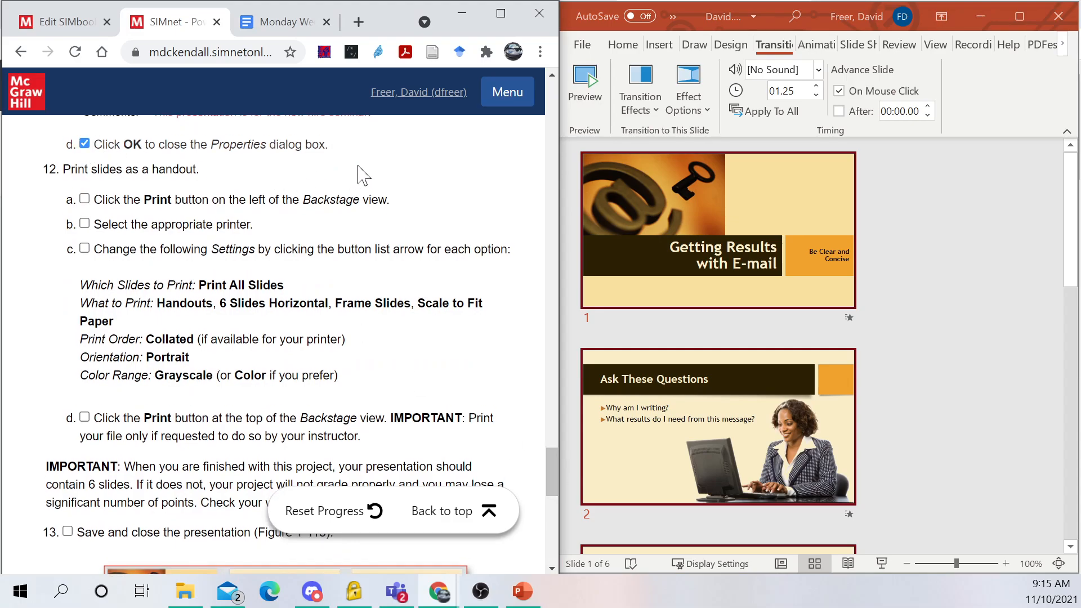
- Set the presentation's print layout to 6 Slides Horizontal handouts
left_click(583, 44)
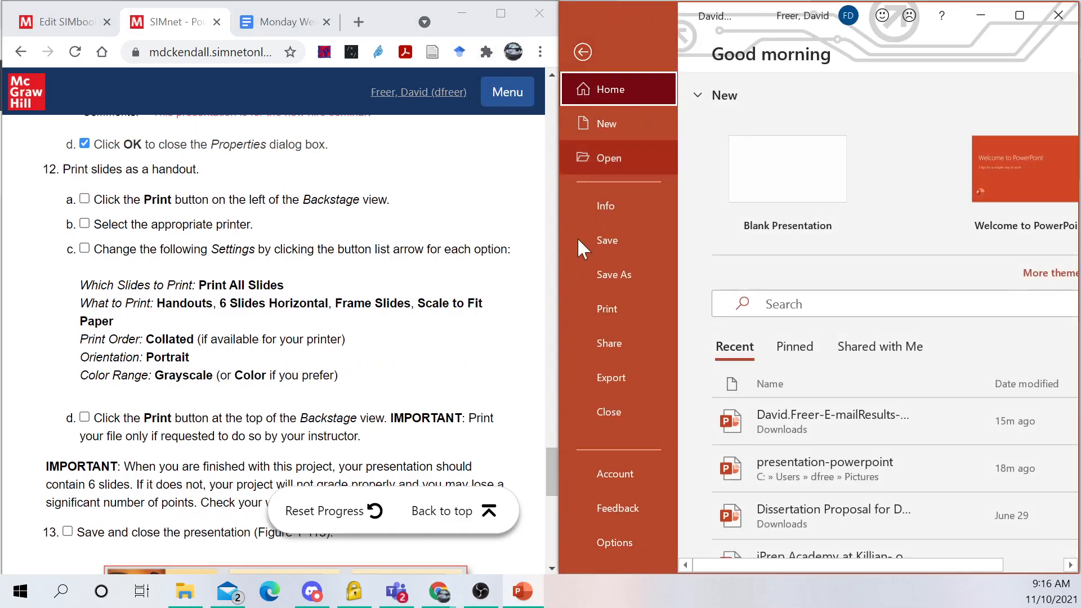
left_click(600, 309)
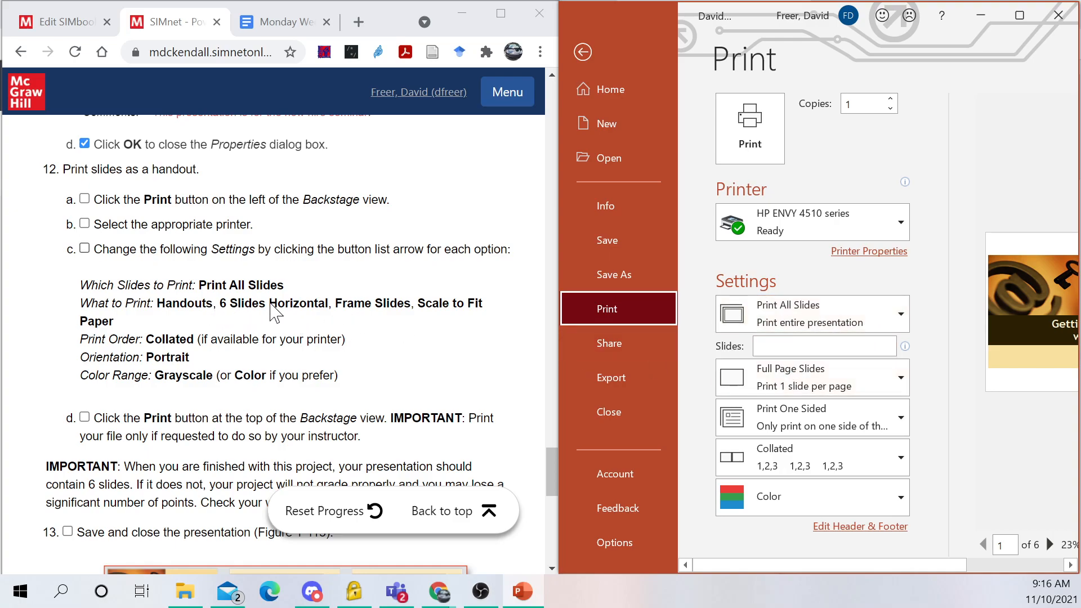
left_click(901, 383)
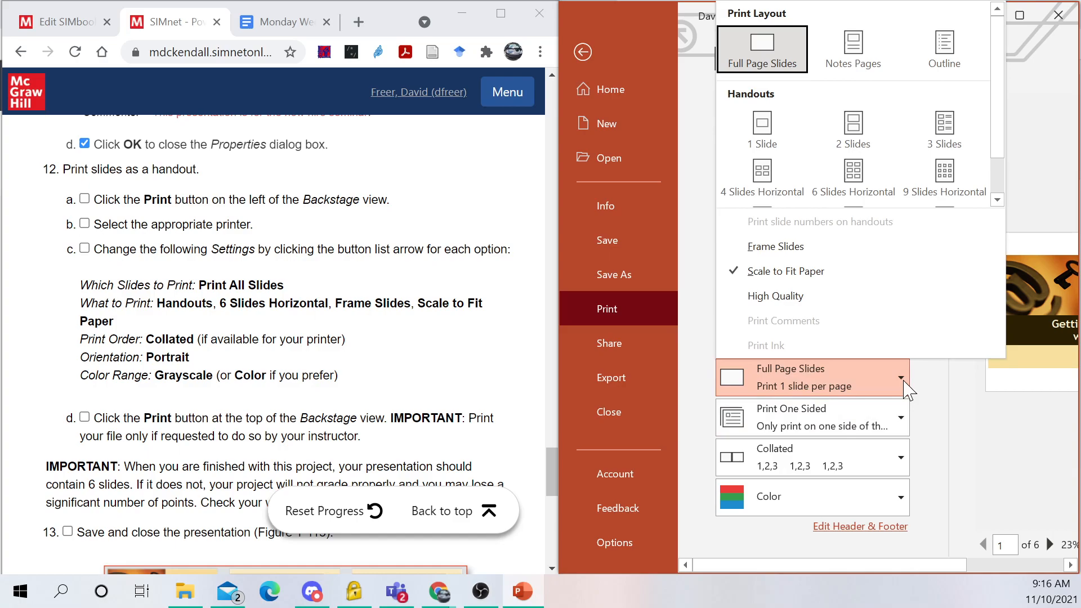
left_click(849, 183)
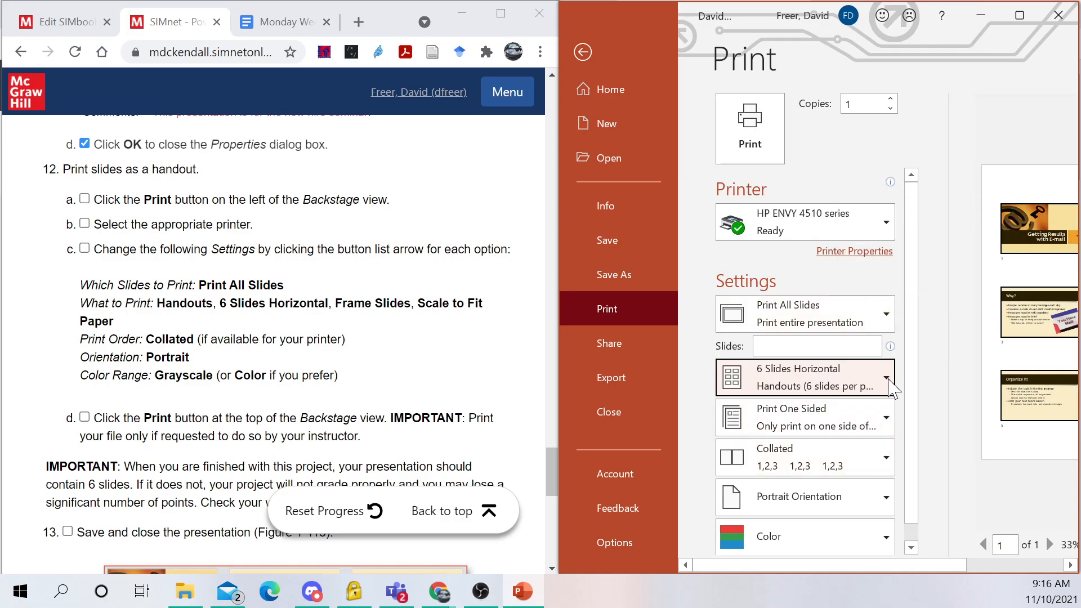
- Review the print options for sides, slide framing, paper scaling, collation and color, and return to the slides without printing
left_click(890, 430)
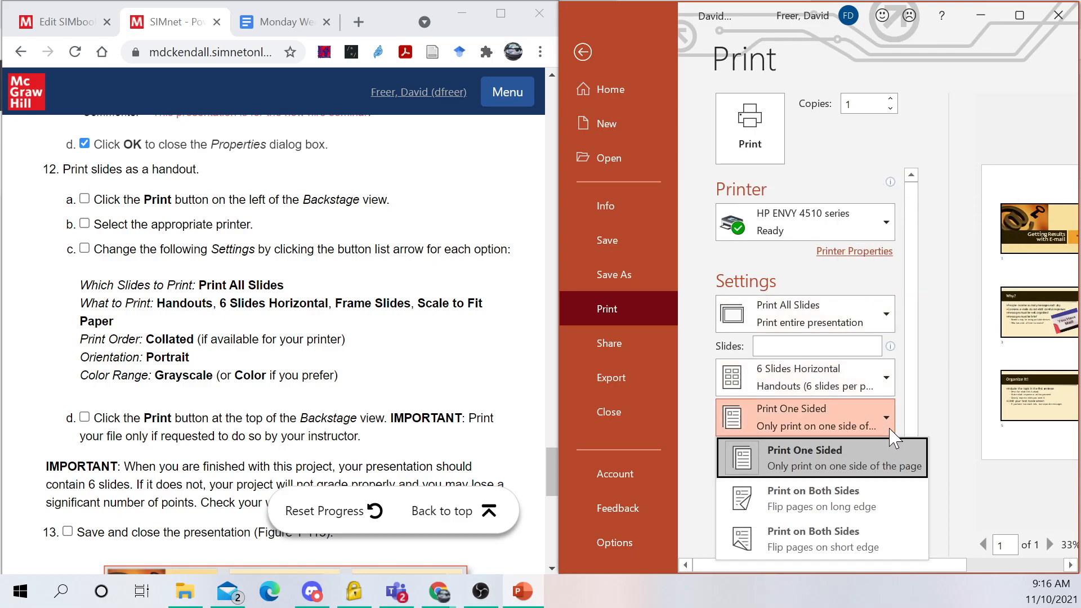
left_click(895, 438)
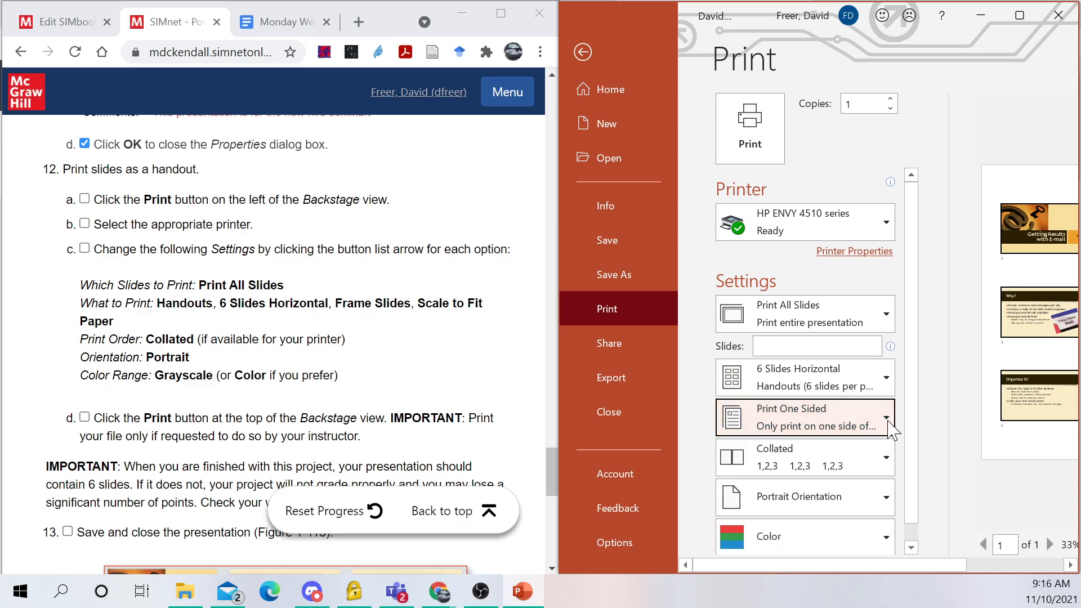
left_click(886, 388)
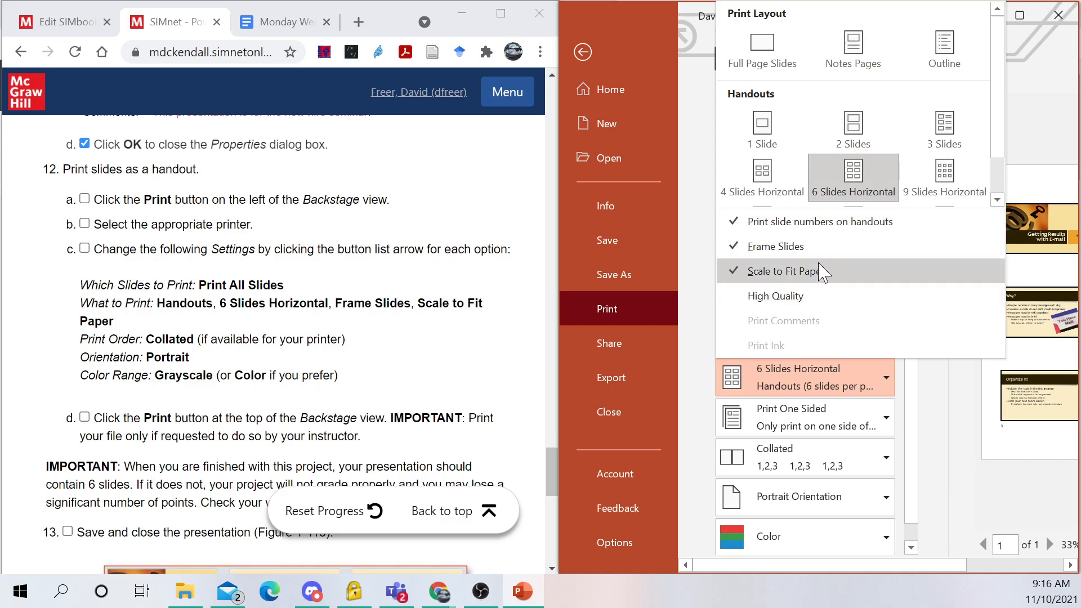
left_click(825, 476)
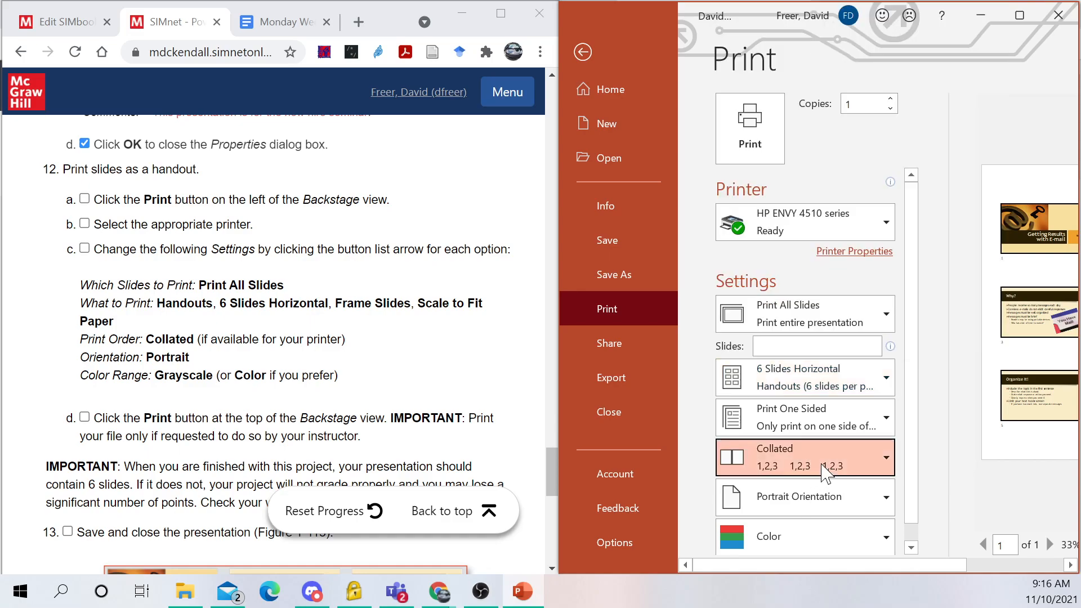
left_click(826, 474)
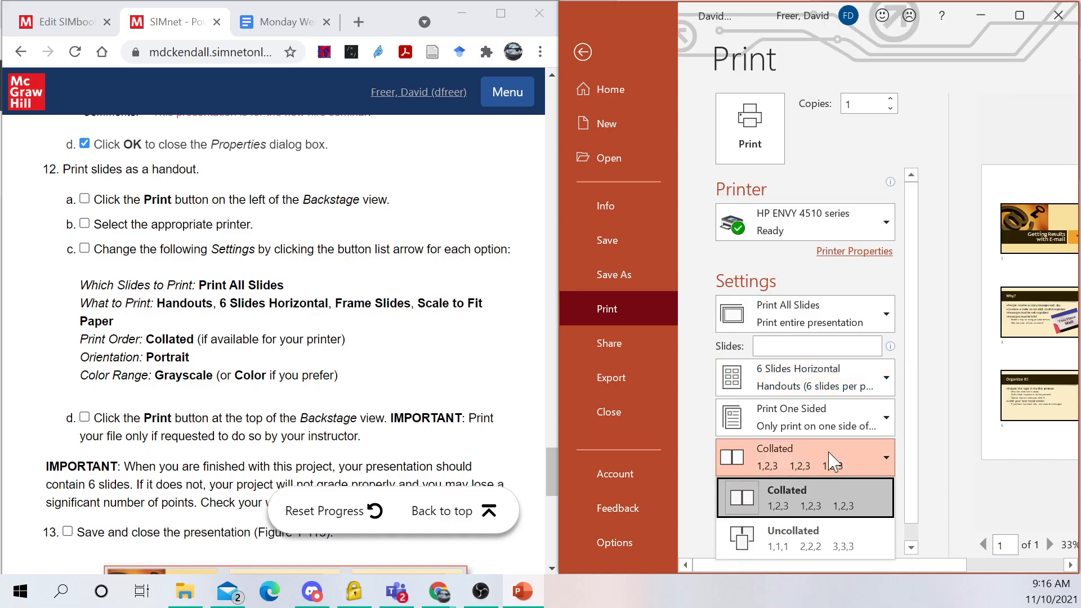
left_click(832, 464)
left_click(827, 544)
left_click(824, 548)
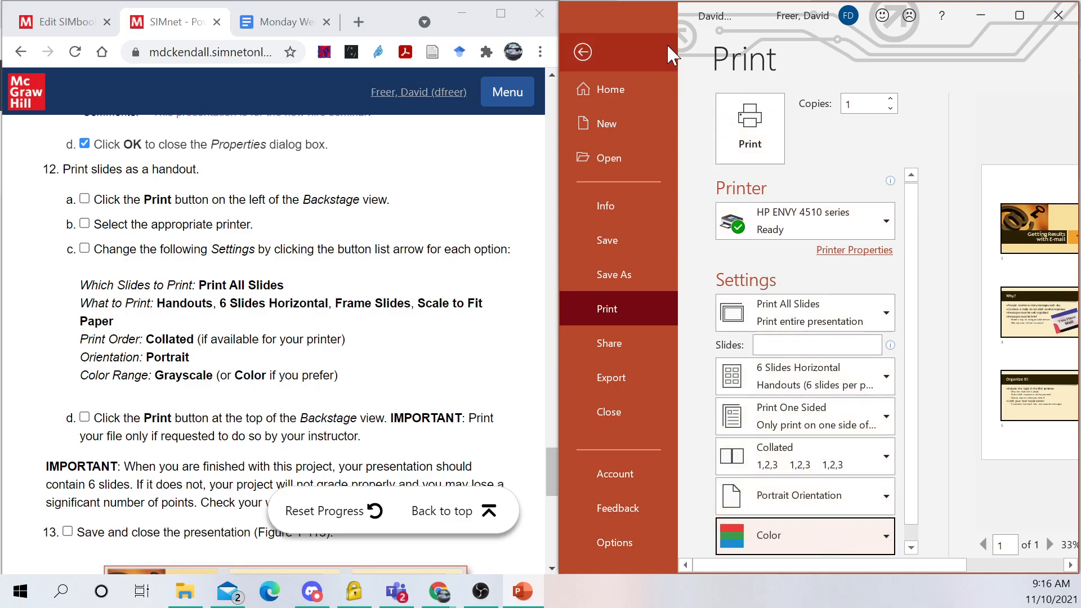
left_click(581, 52)
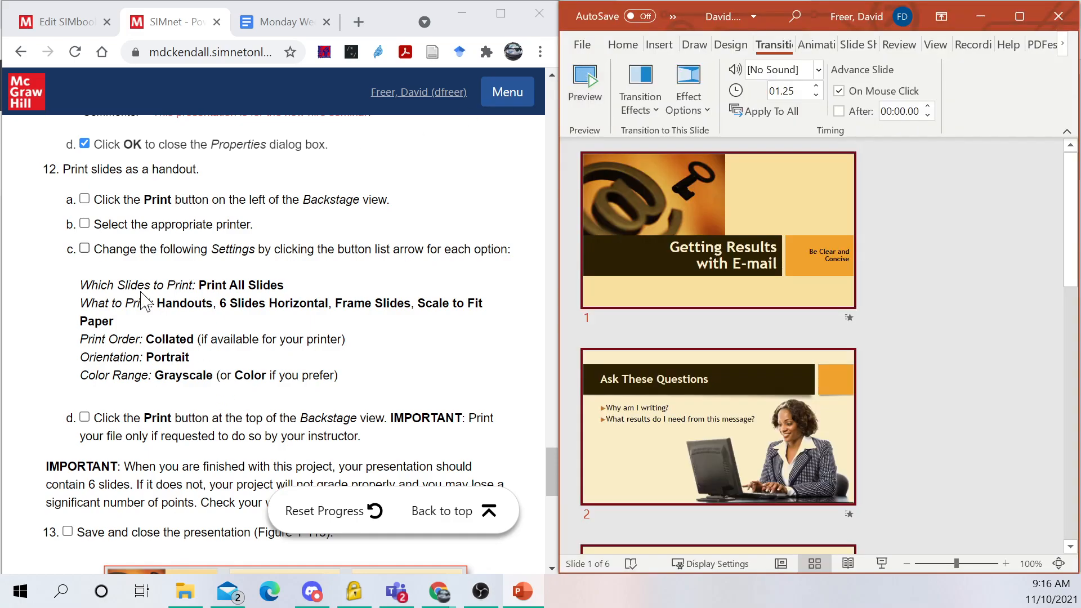
- Mark steps 12a through 12d of the instructions, covering the handout printing, as completed
left_click(85, 205)
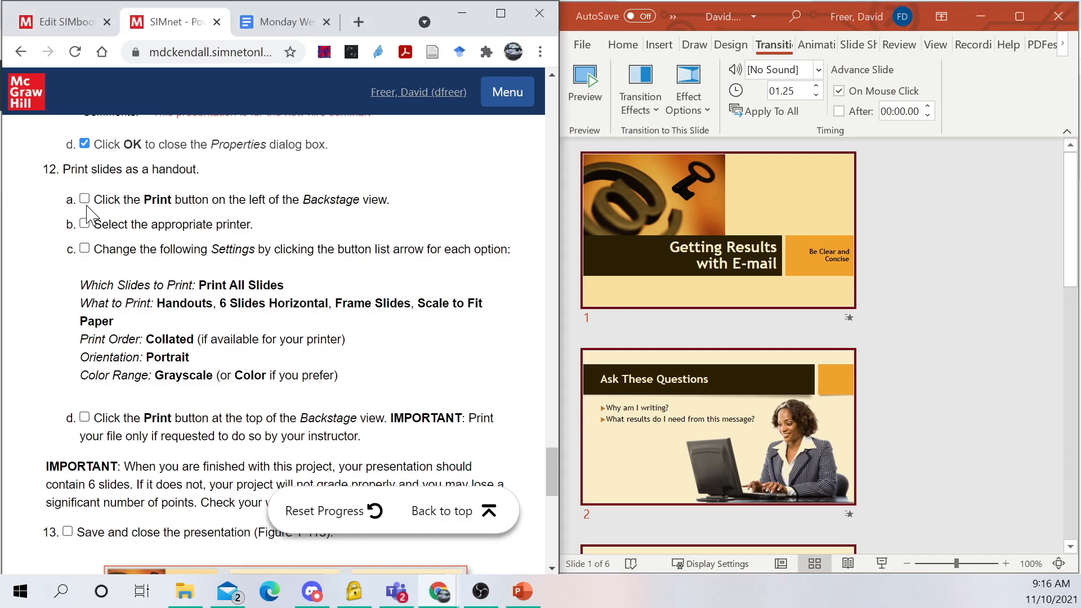
left_click(86, 225)
left_click(84, 249)
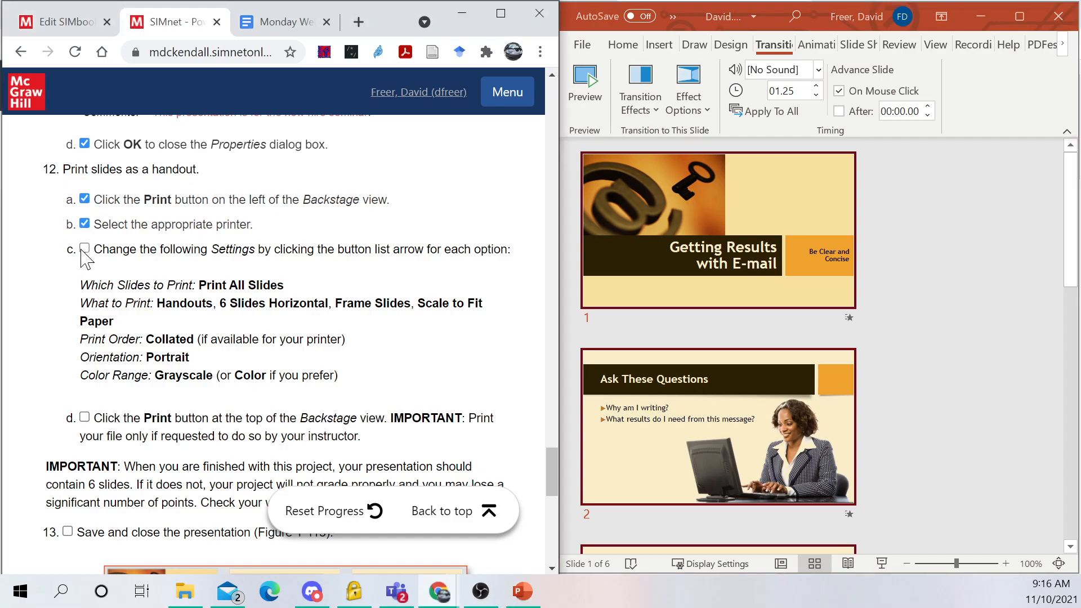
left_click(84, 418)
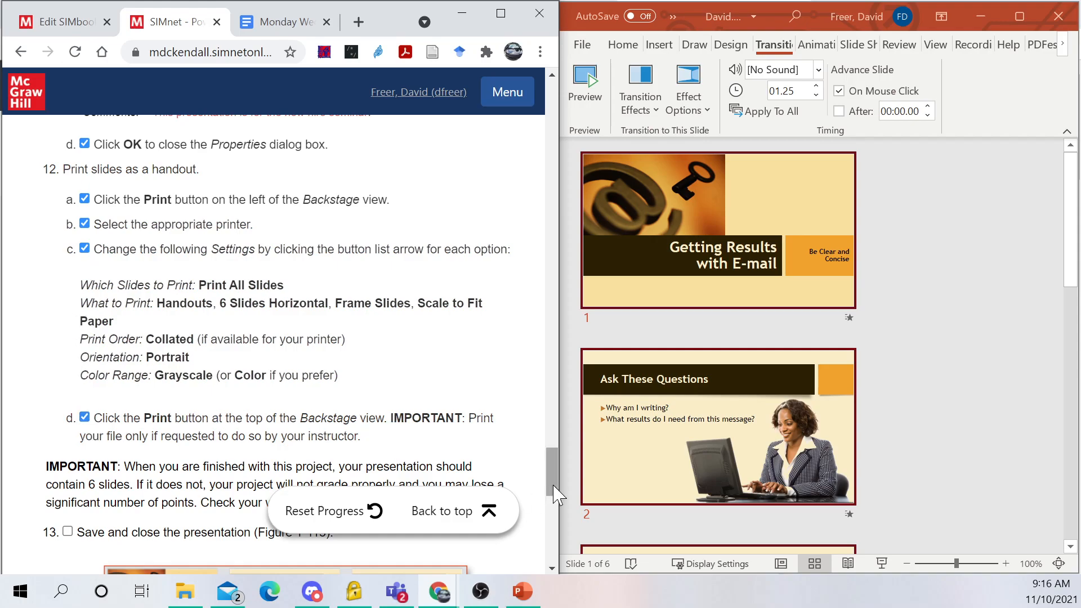
- Review the remaining slides against the completed figure in step 13, and save and close the presentation
scroll(558, 494, "down", 5)
scroll(558, 494, "up", 2)
scroll(723, 276, "down", 3)
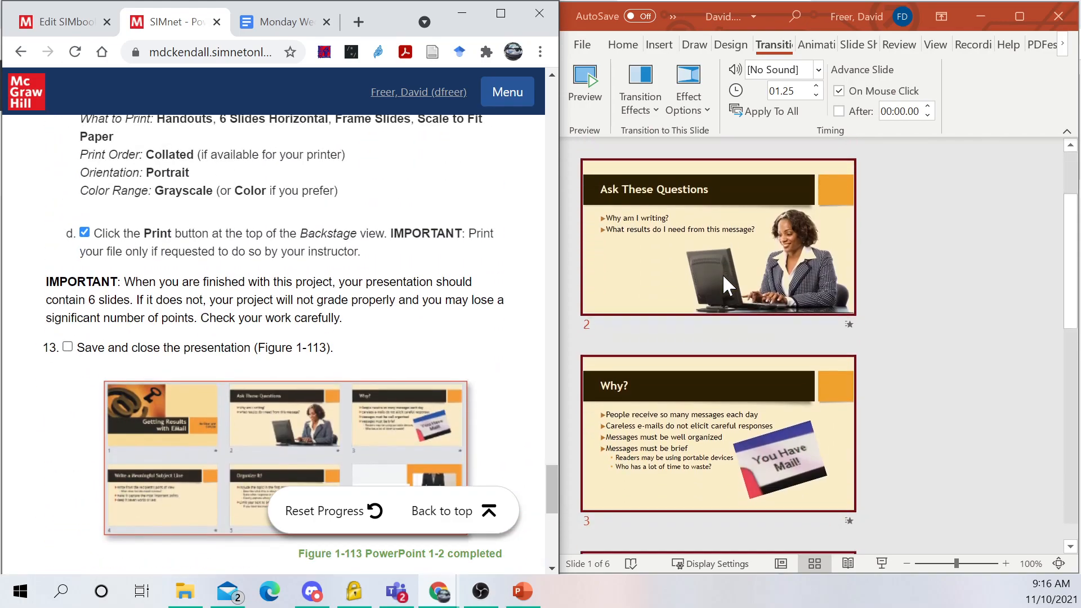
scroll(722, 274, "down", 5)
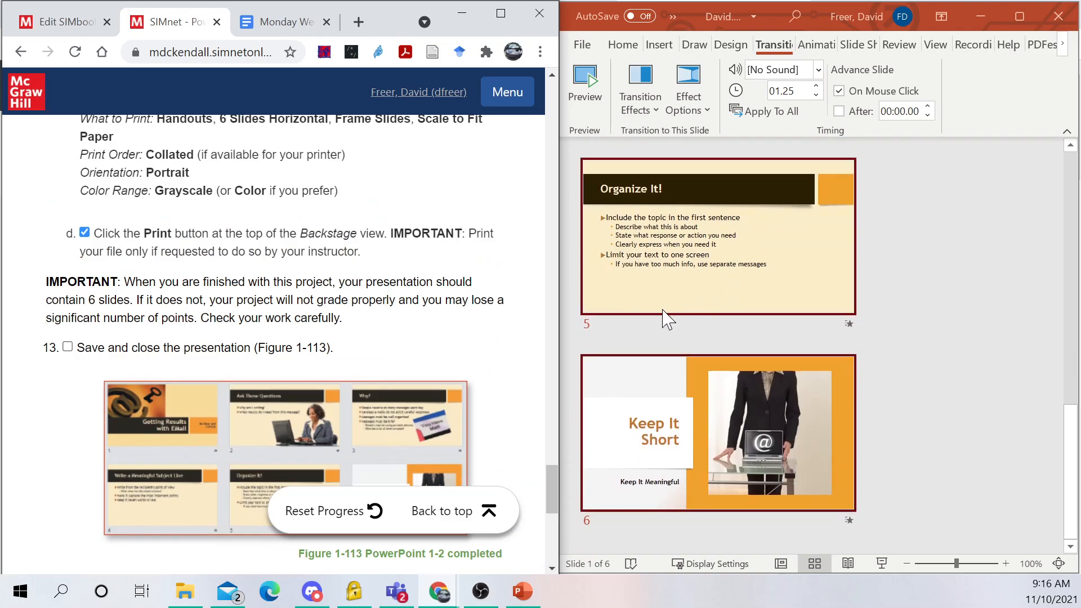
left_click(591, 43)
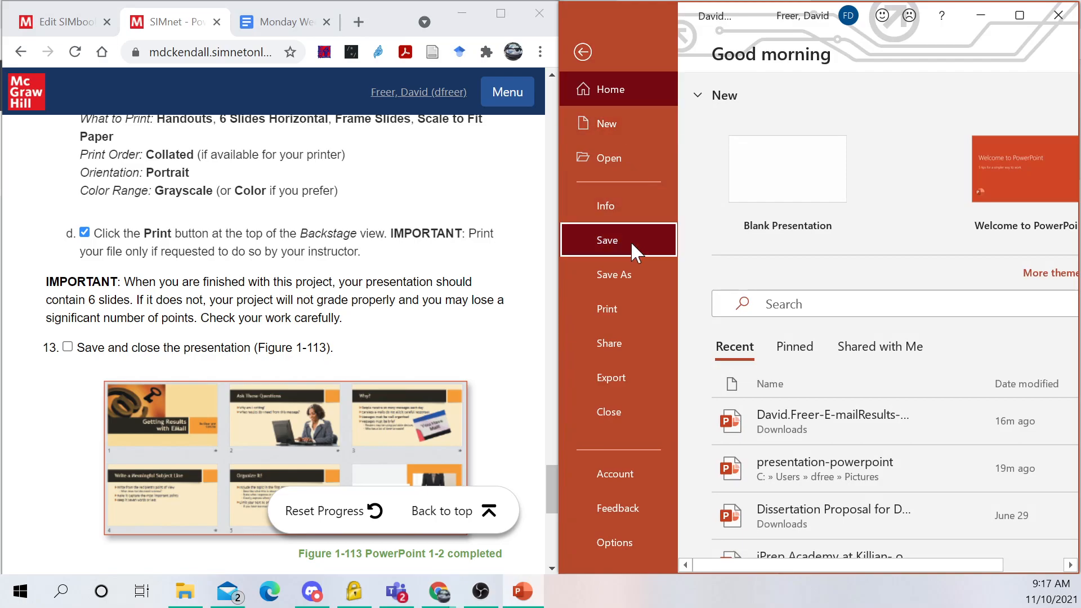
left_click(631, 241)
left_click(582, 44)
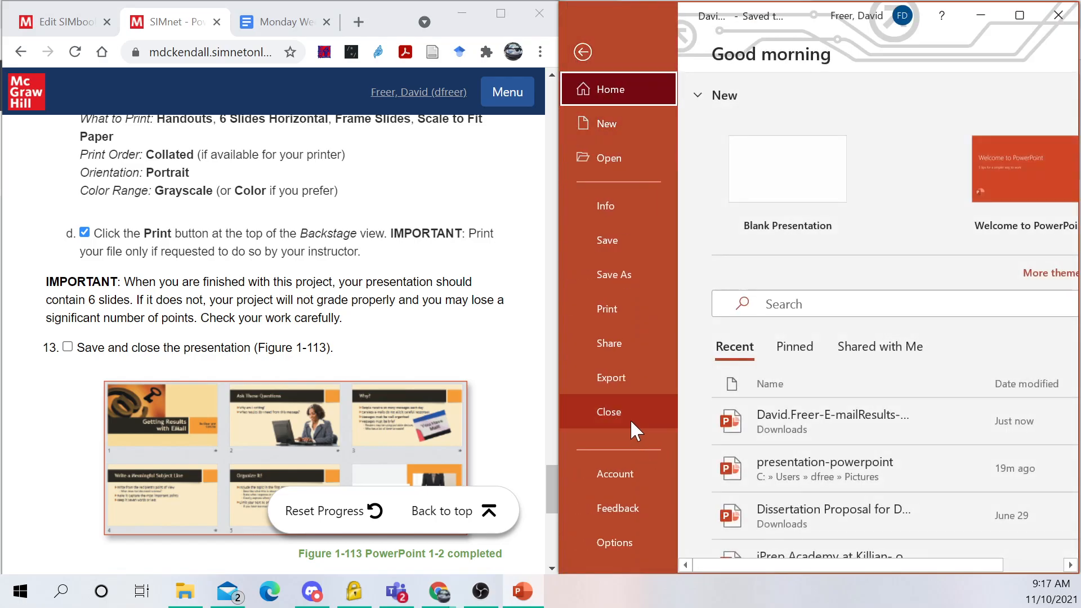
left_click(631, 419)
- Upload the finished E-mailResults-01 (2) presentation from Downloads to Guided Project 1-2 and submit it for grading
scroll(321, 340, "up", 20)
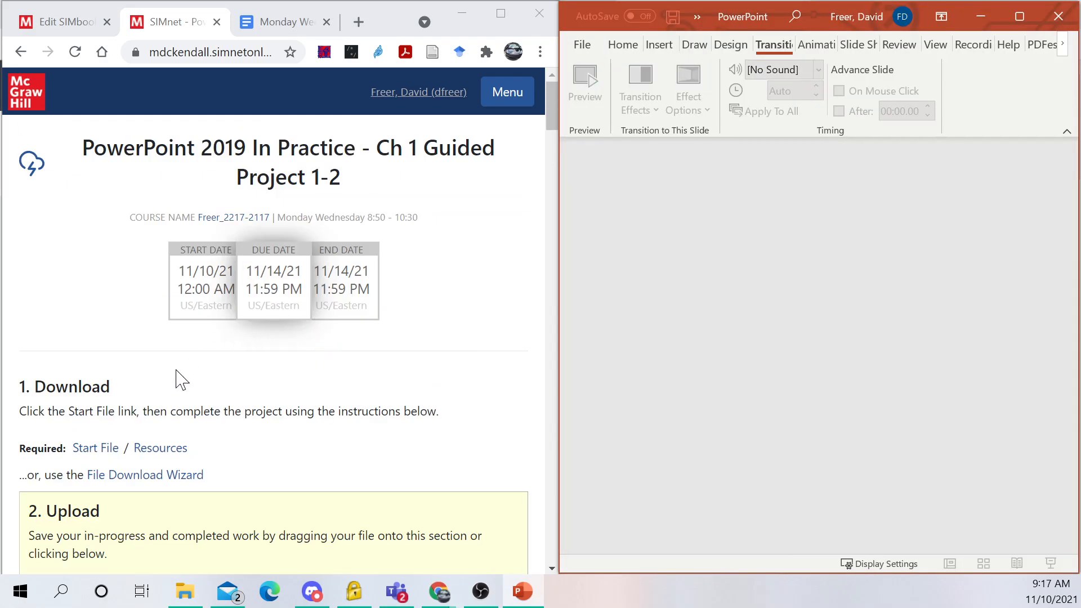
left_click_drag(550, 125, 550, 143)
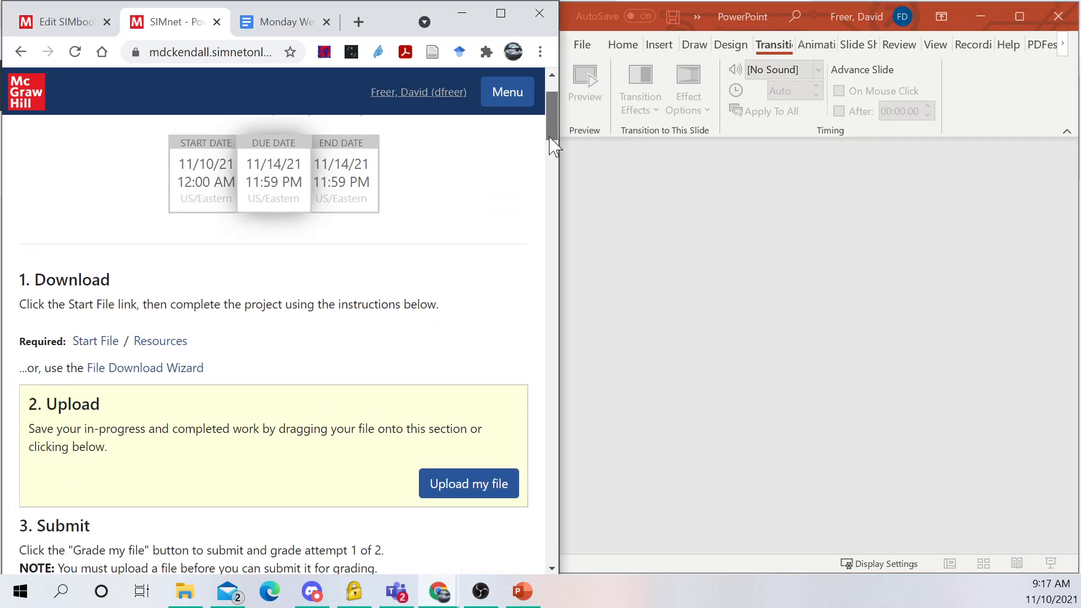
scroll(550, 148, "down", 3)
left_click(496, 285)
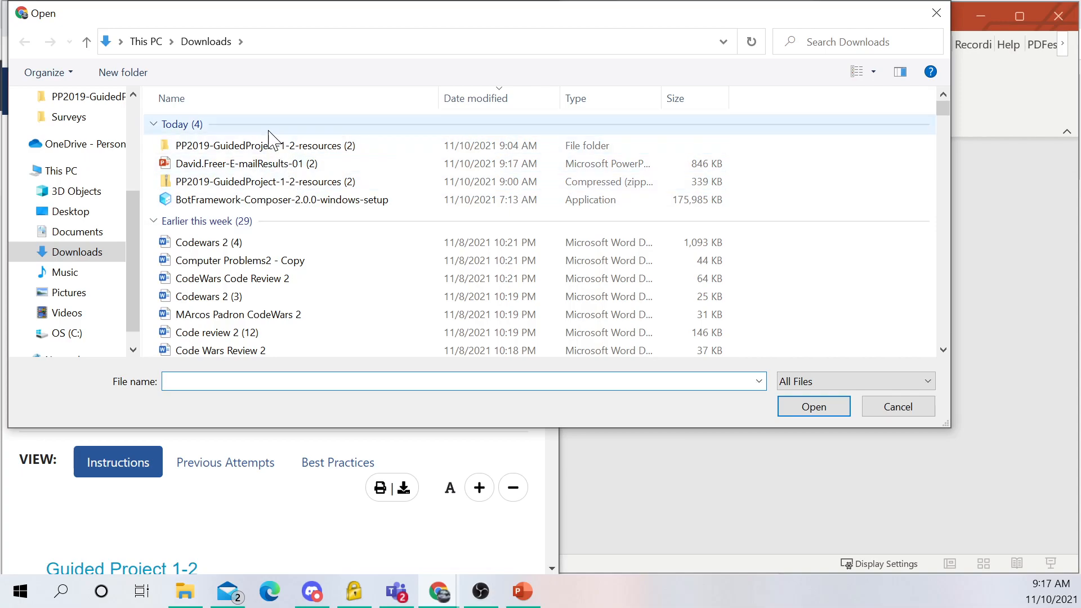
left_click(279, 164)
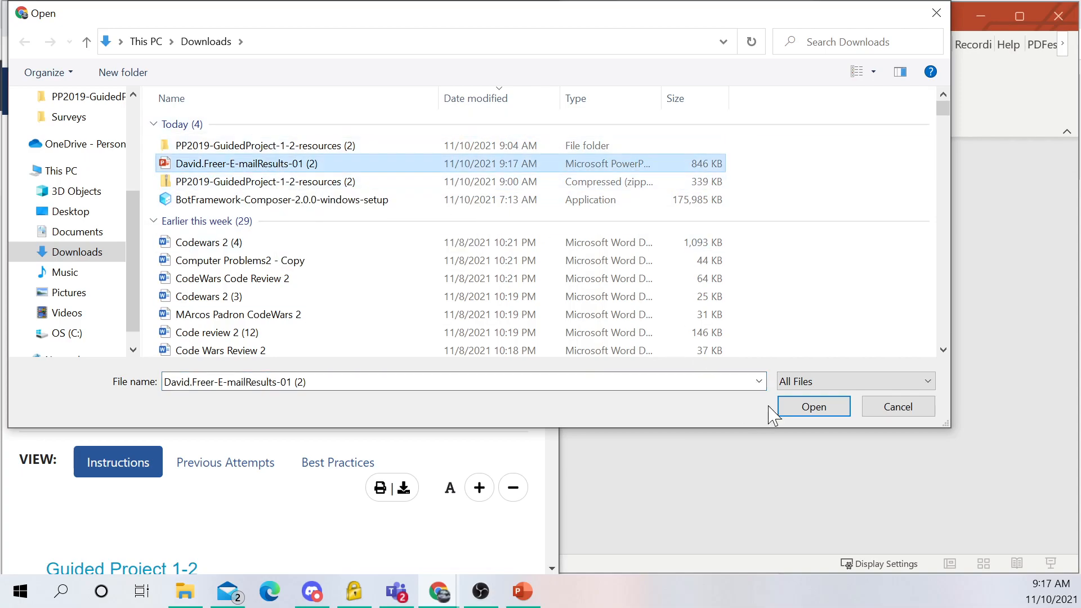
left_click(784, 408)
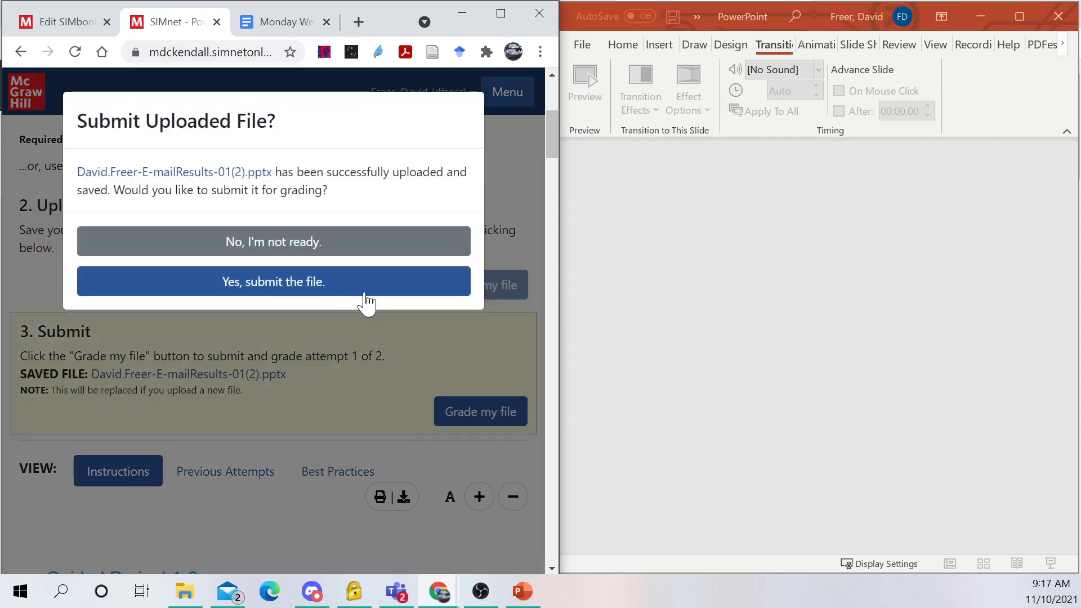
left_click(361, 284)
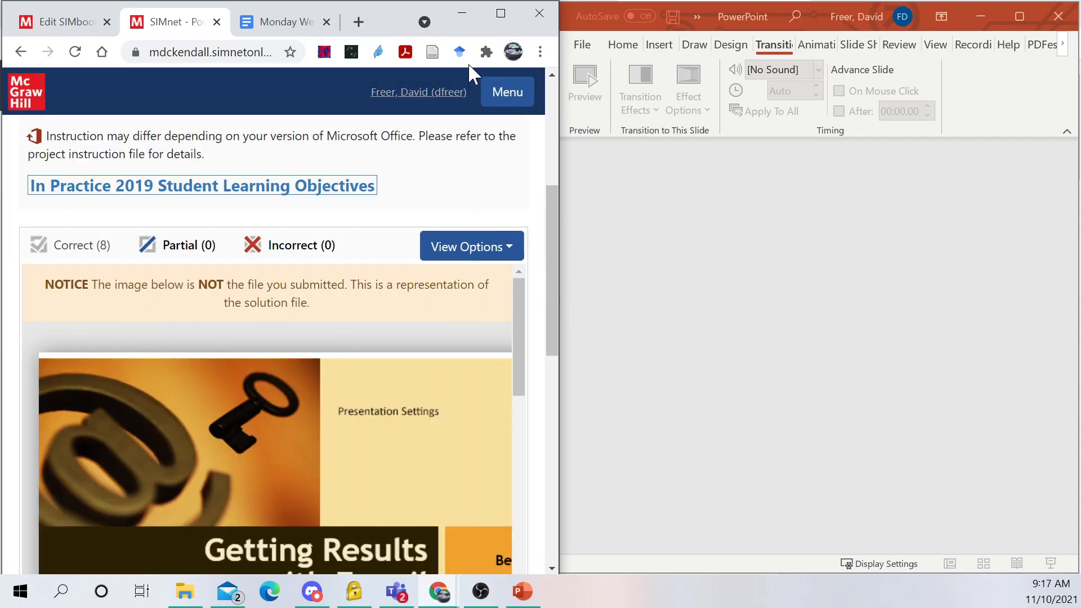
- Maximize the browser window and select the score line in the Guided Project 1-2 grading results
left_click(501, 13)
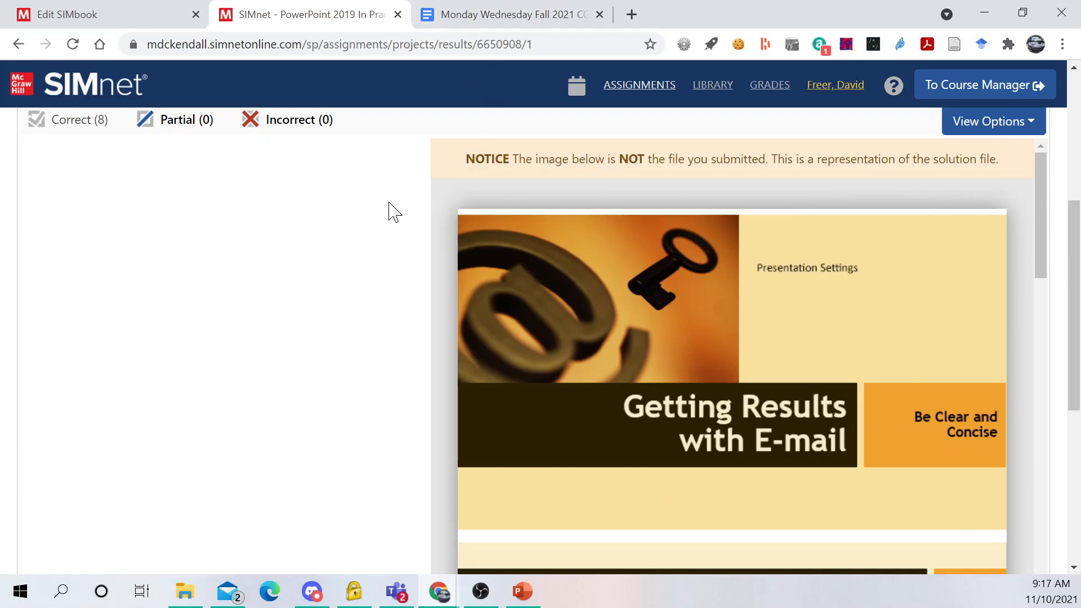
scroll(340, 174, "up", 5)
mouse_move(237, 245)
left_mouse_down()
mouse_move(23, 246)
mouse_move(237, 245)
left_mouse_up()
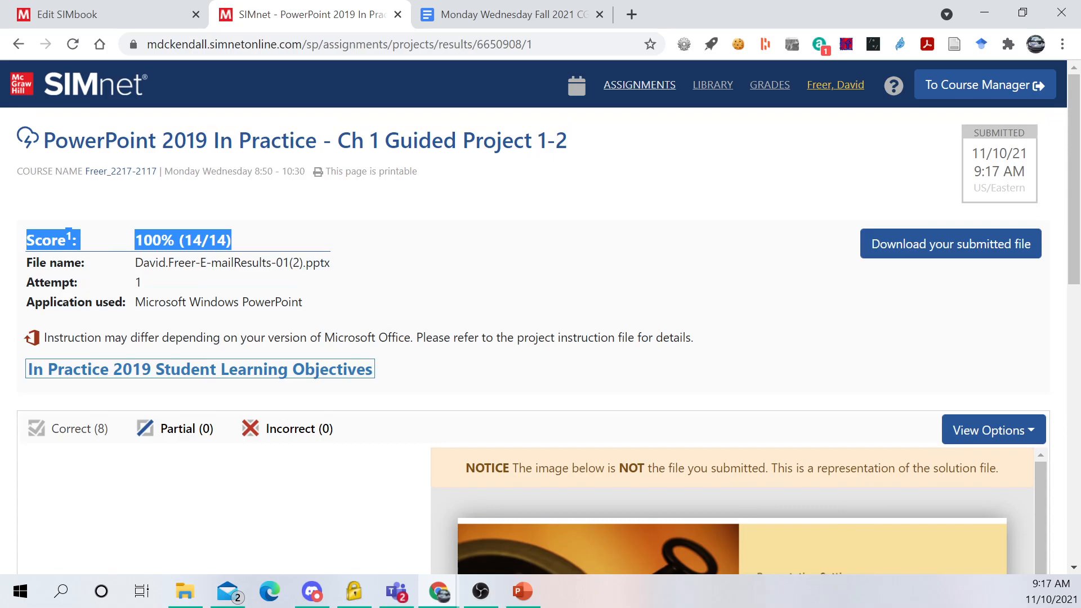
right_click(198, 235)
left_click(228, 244)
key("alt+Tab")
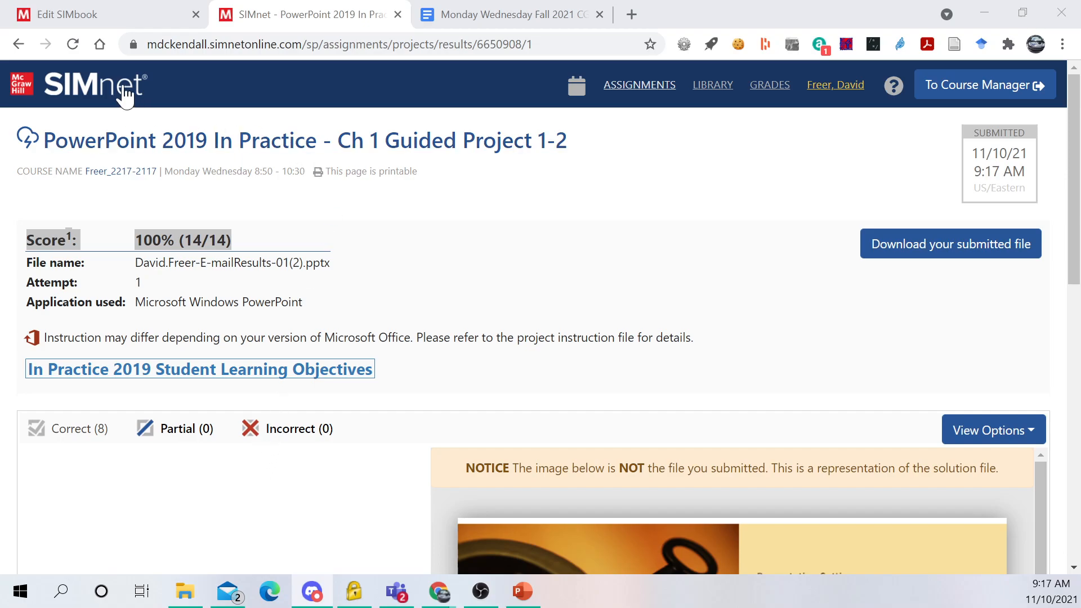
- Return to the class assignment list and open the PowerPoint 2019 In Practice - Ch 1 Independent Project 1-5
left_click(116, 145)
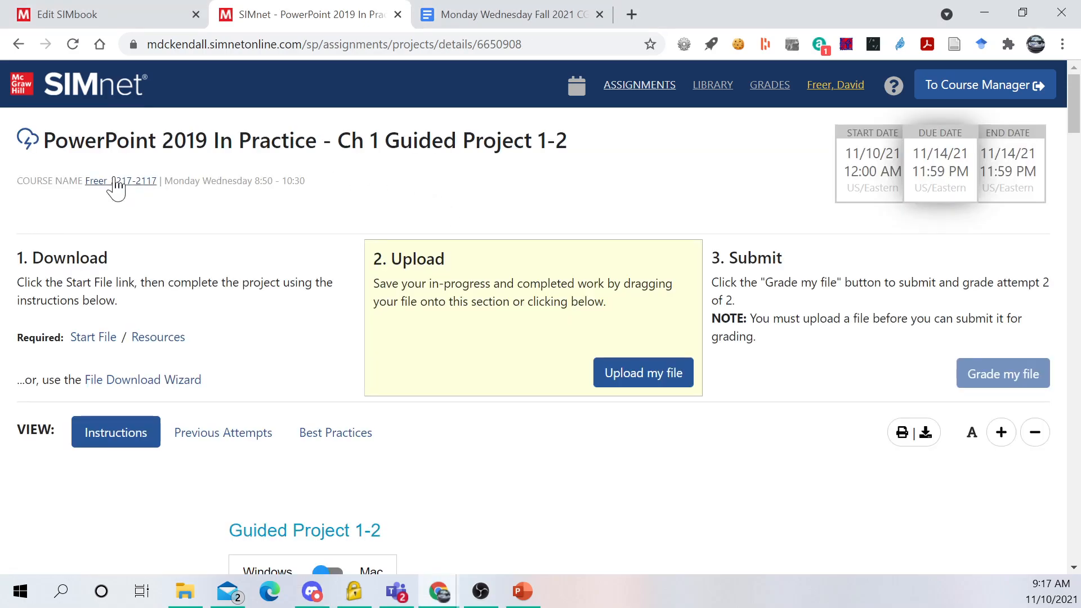
left_click(118, 102)
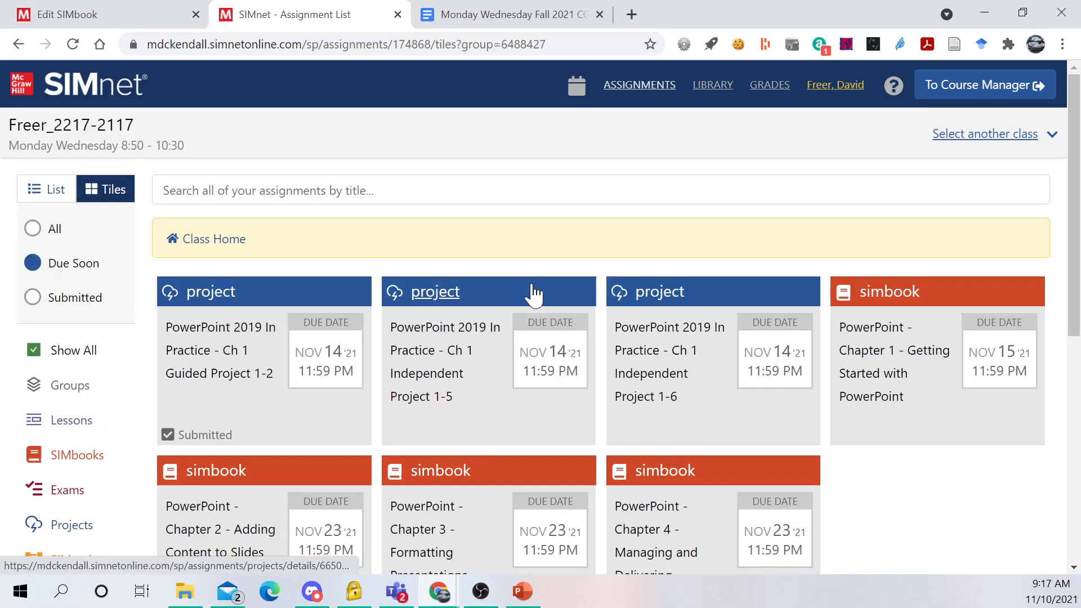
left_click_drag(1073, 217, 1076, 276)
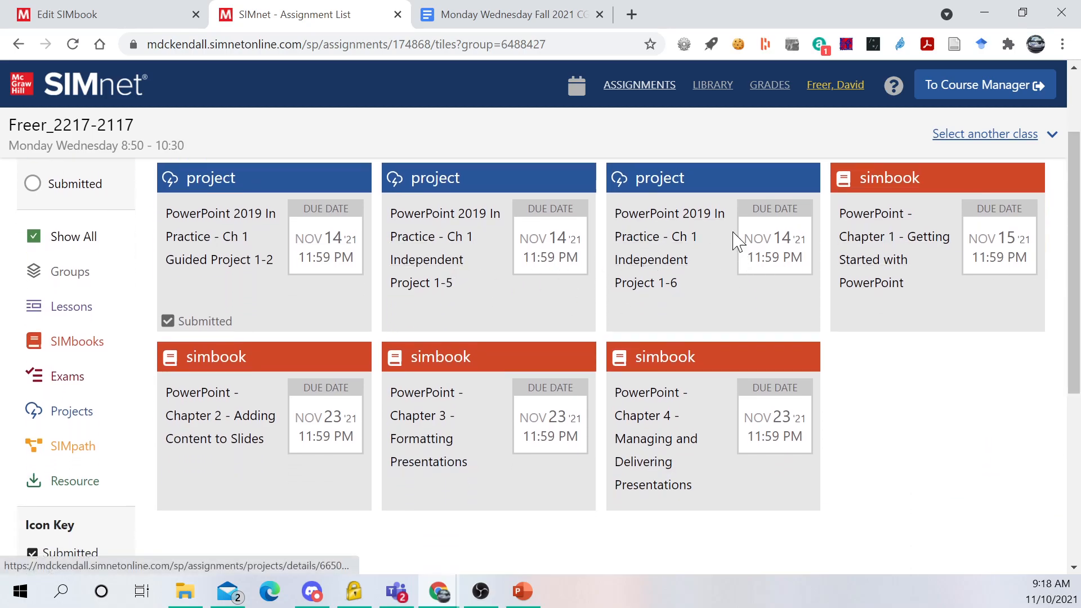
left_click(425, 257)
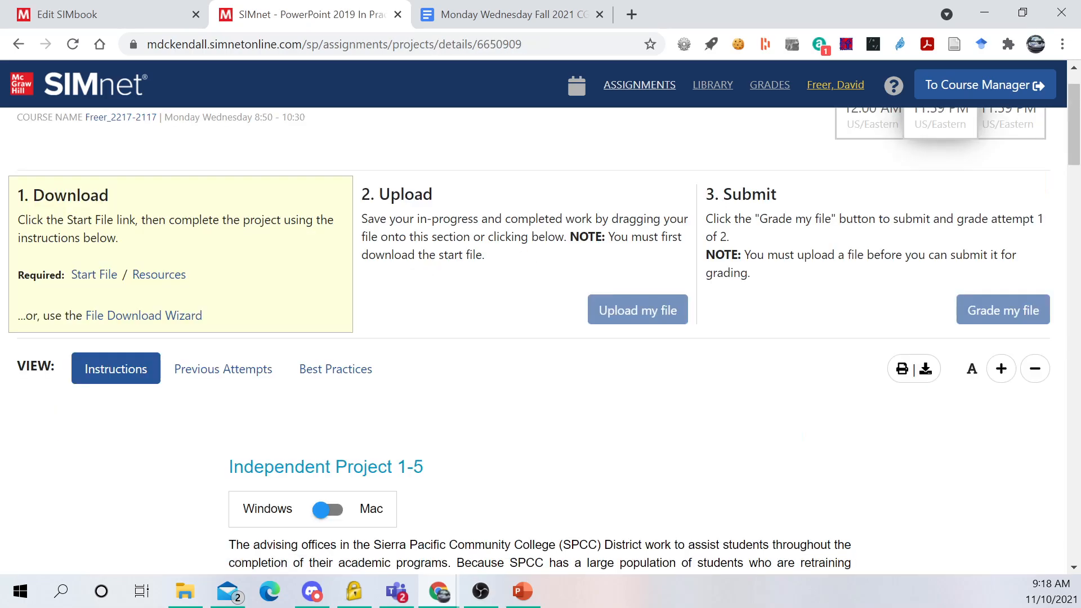
- Download the start file and resources for Independent Project 1-5 and restore the browser window beside PowerPoint
left_click(107, 276)
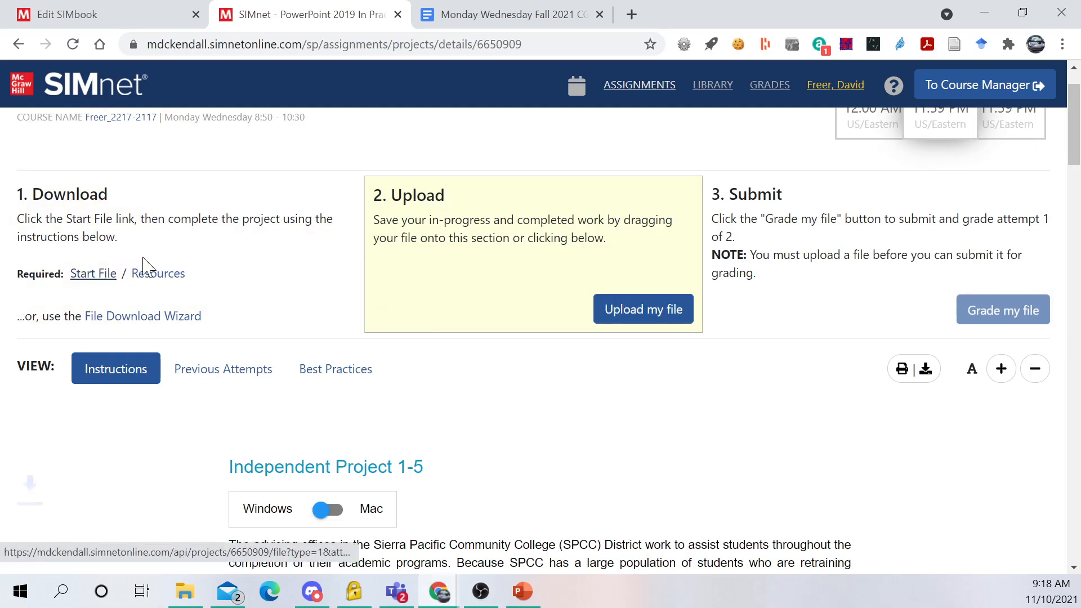
left_click(167, 274)
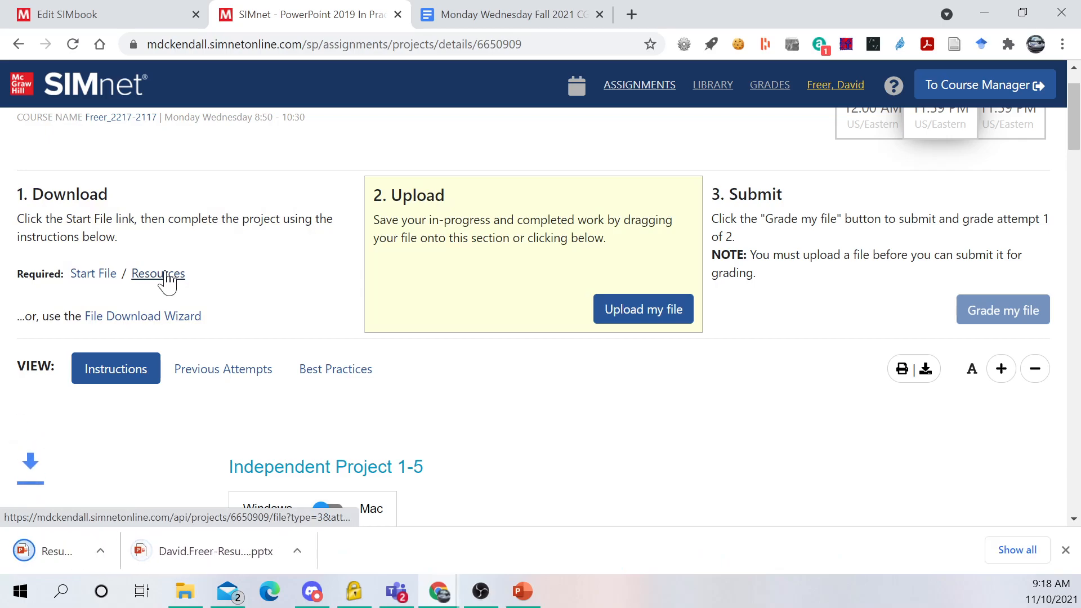
left_click(1037, 9)
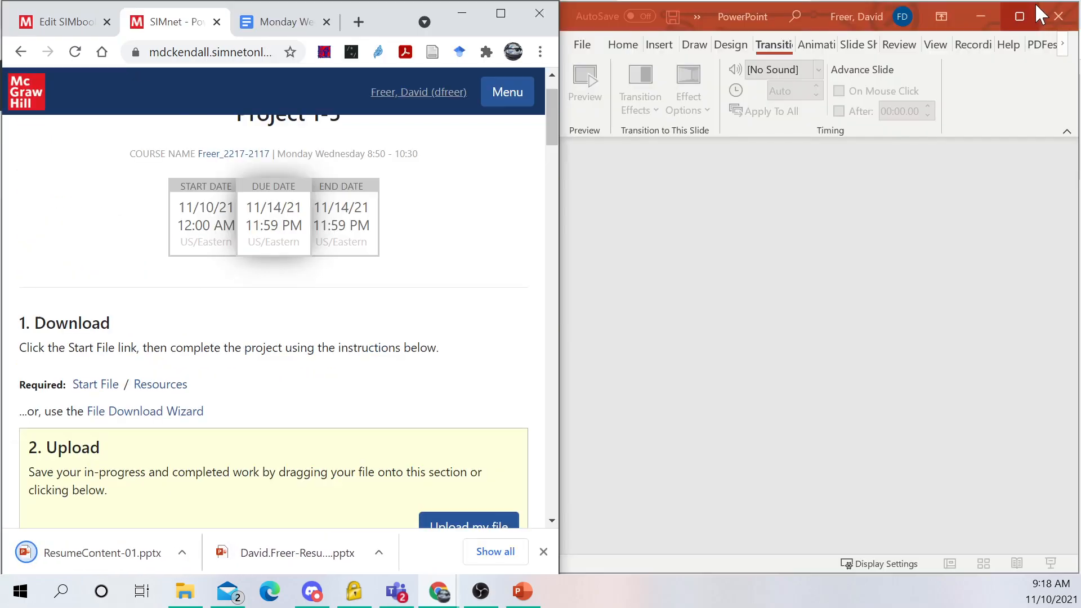
- Open the downloaded resume start file in PowerPoint and bring up the first steps of the Independent Project 1-5 instructions
left_click(225, 553)
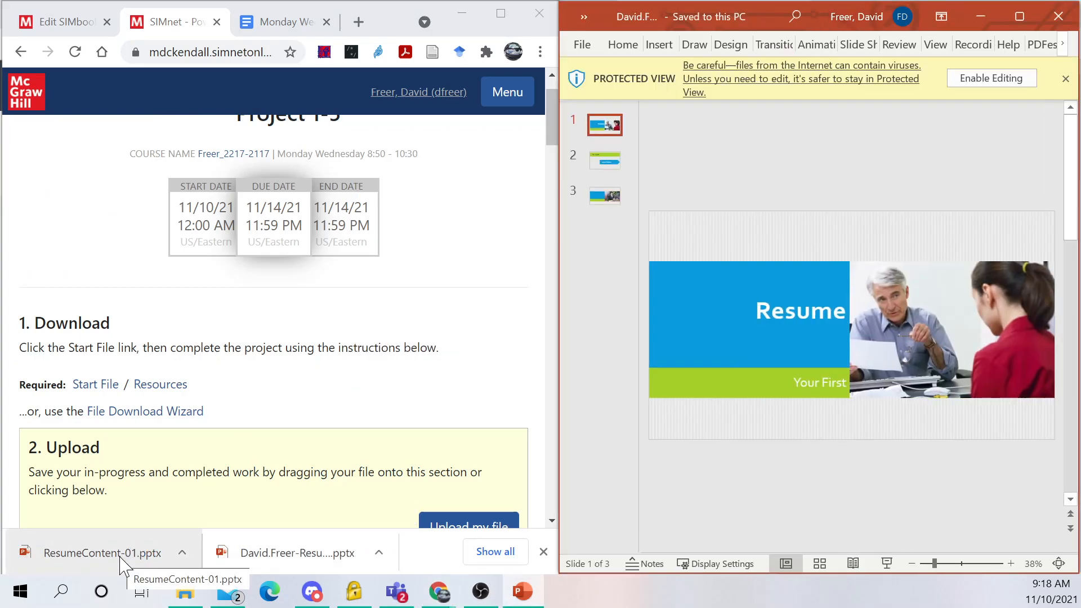
scroll(555, 152, "down", 3)
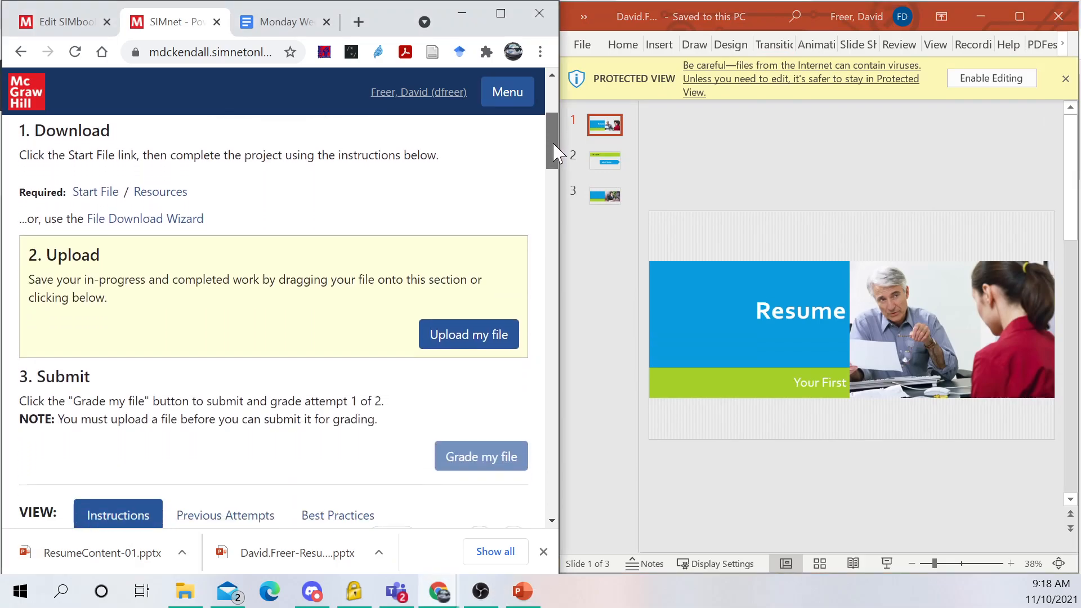
left_click_drag(555, 152, 558, 272)
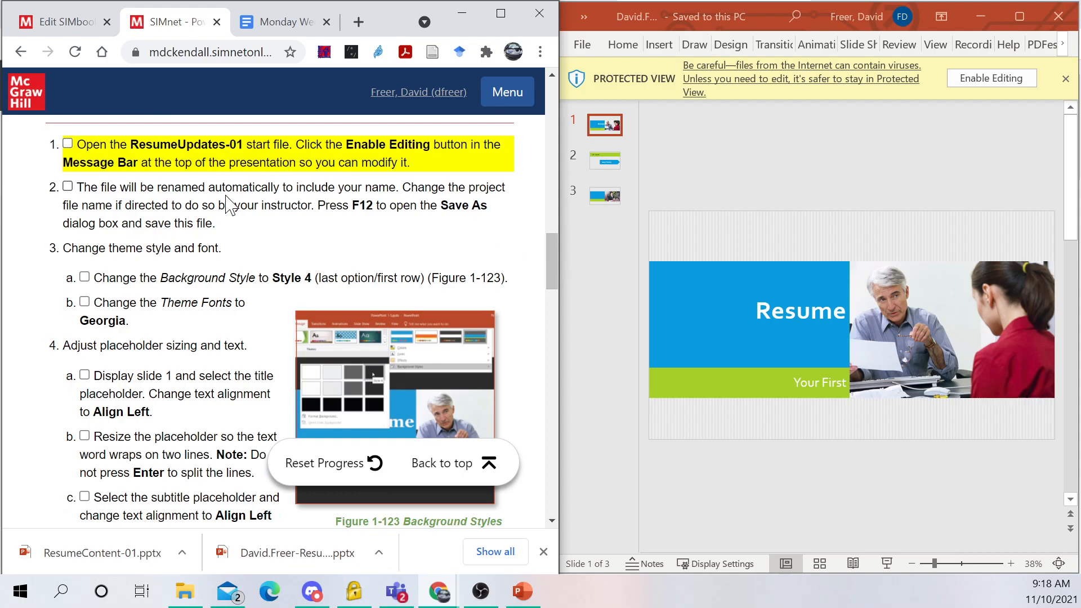
left_click(265, 566)
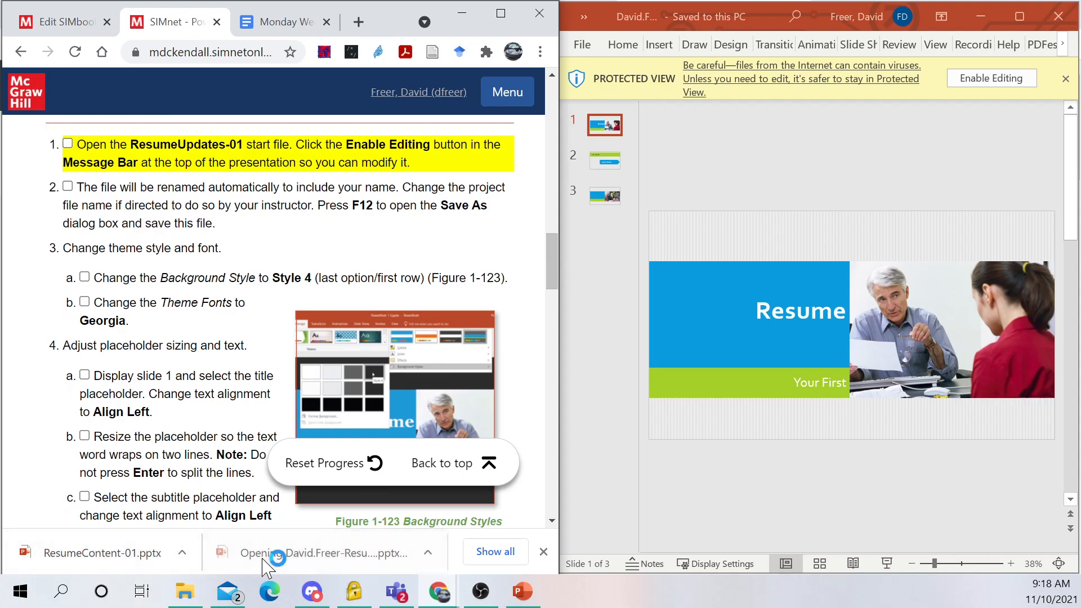